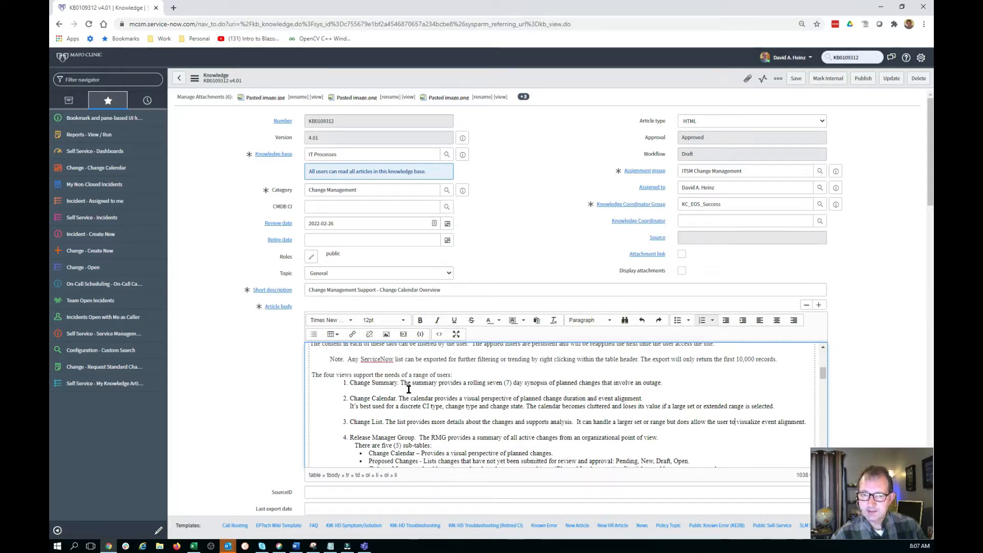
Expand the article body editor to full screen and insert four blank lines between the Filter Options table and the Change Data Presented heading
{"action": "left_click", "coordinate": [456, 335]}
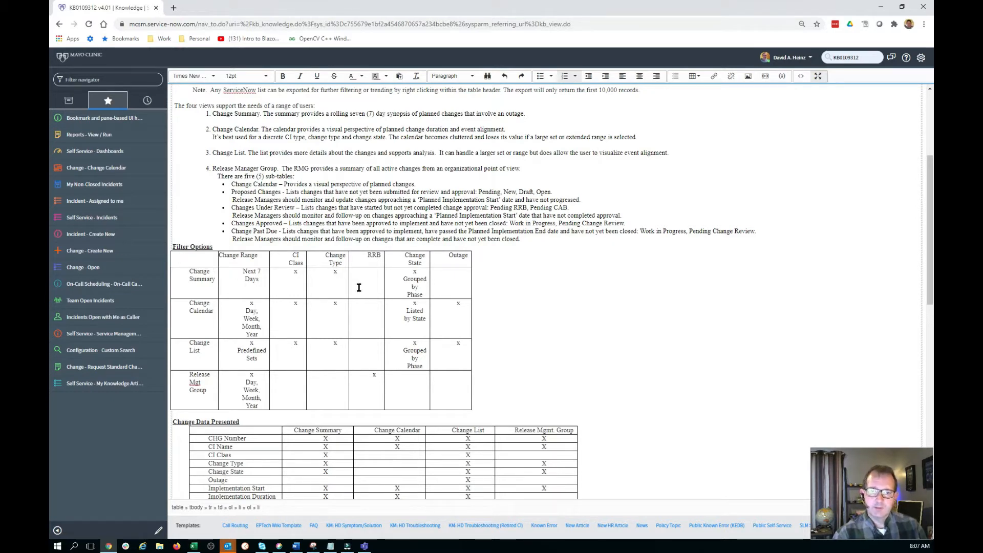
{"action": "left_click", "coordinate": [489, 352]}
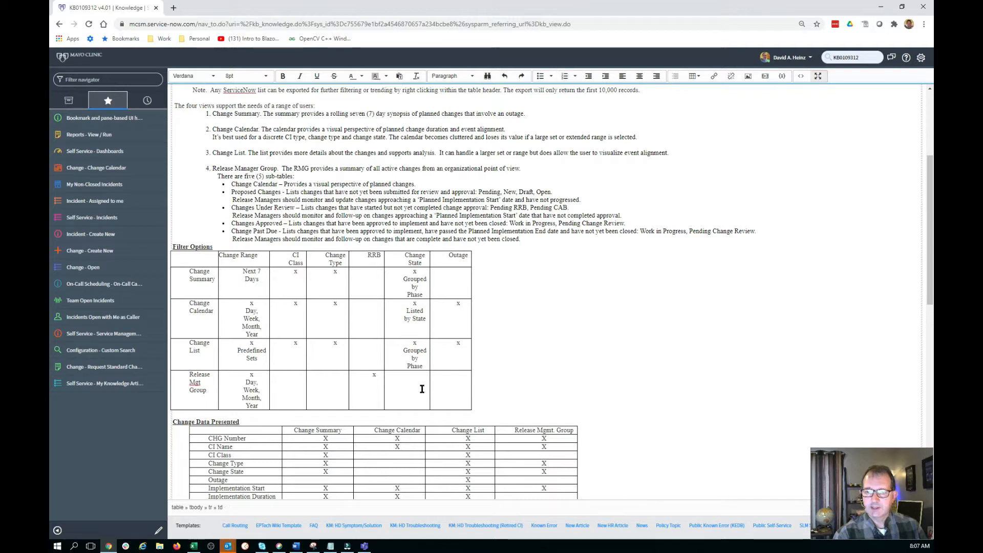
{"action": "left_click", "coordinate": [215, 380]}
{"action": "key", "text": "Return"}
{"action": "key", "text": "Return"}
{"action": "key", "text": "Return"}
{"action": "key", "text": "Return"}
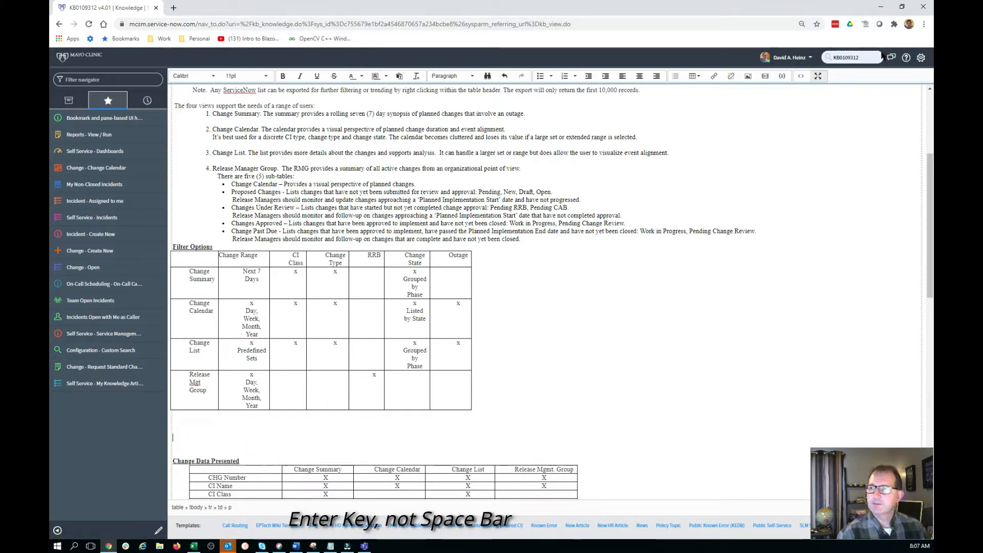
Insert a table of seven columns and one row in the blank space below the Filter Options table
{"action": "left_click", "coordinate": [699, 76]}
{"action": "mouse_move", "coordinate": [698, 91]}
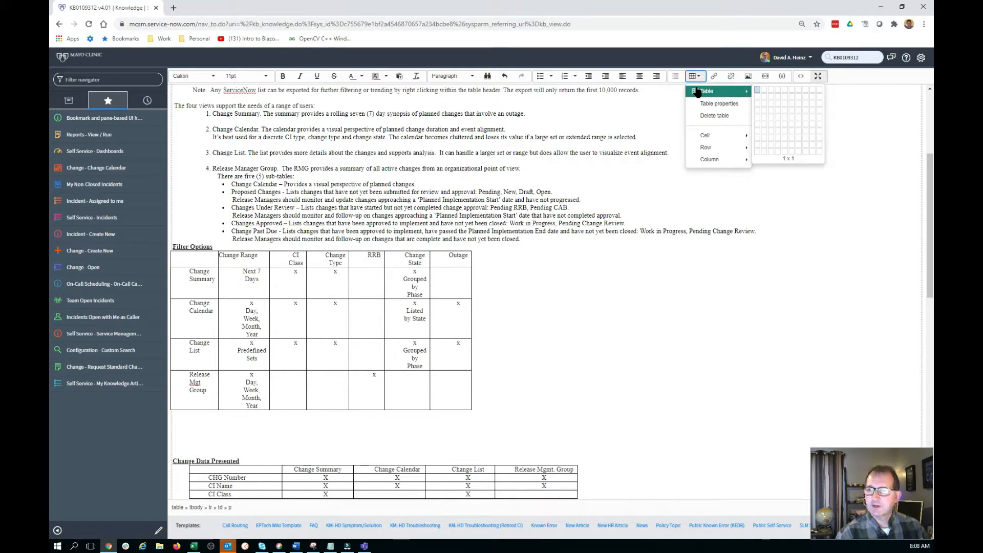
{"action": "left_click", "coordinate": [801, 93]}
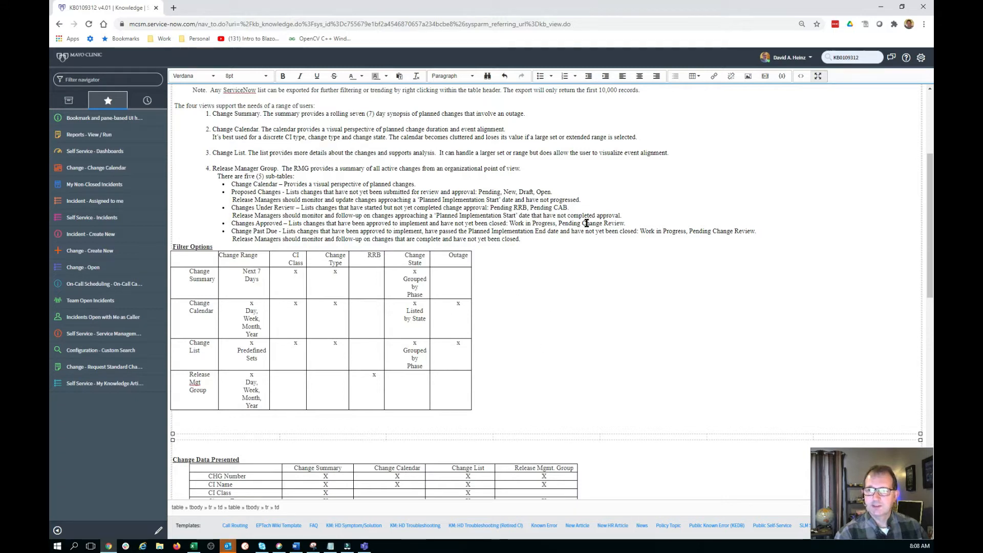
Set the width of the new seven-column table to 40%
{"action": "left_click", "coordinate": [699, 78]}
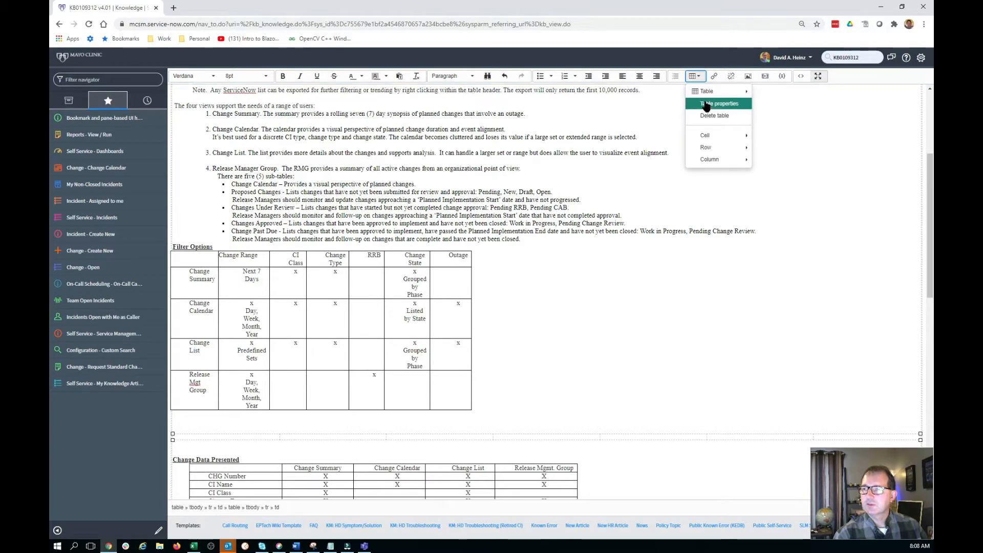
{"action": "left_click", "coordinate": [707, 104]}
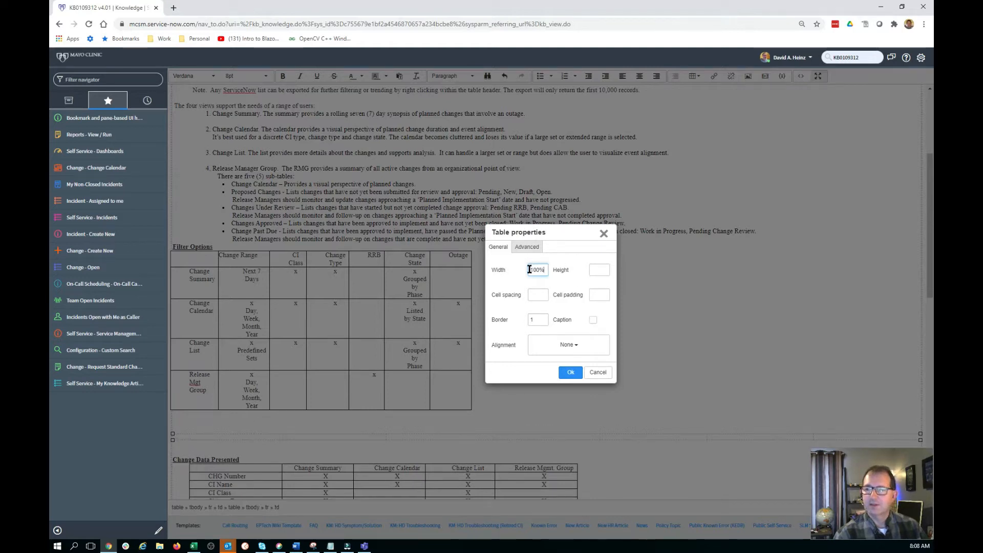
{"action": "left_click_drag", "start_coordinate": [530, 270], "coordinate": [543, 270]}
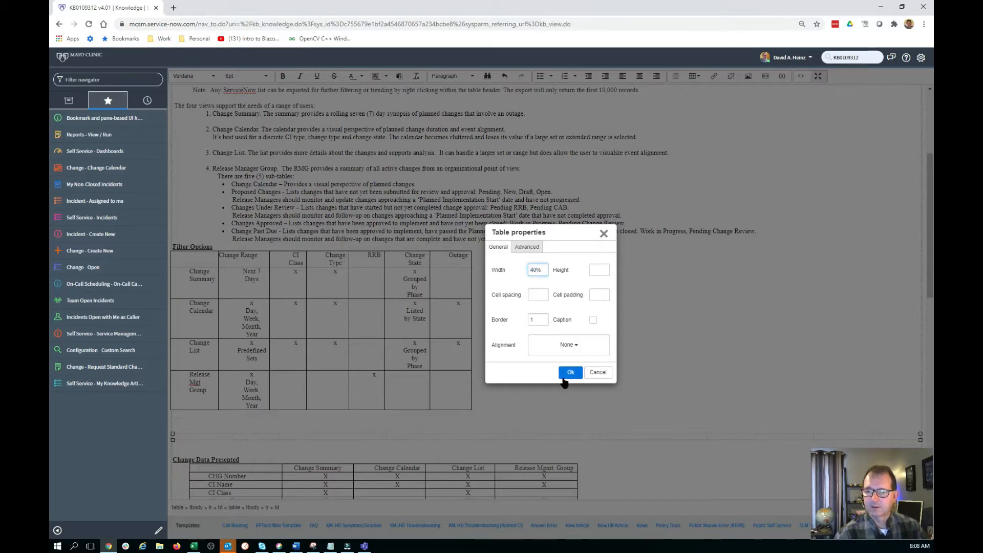
{"action": "left_click", "coordinate": [570, 372]}
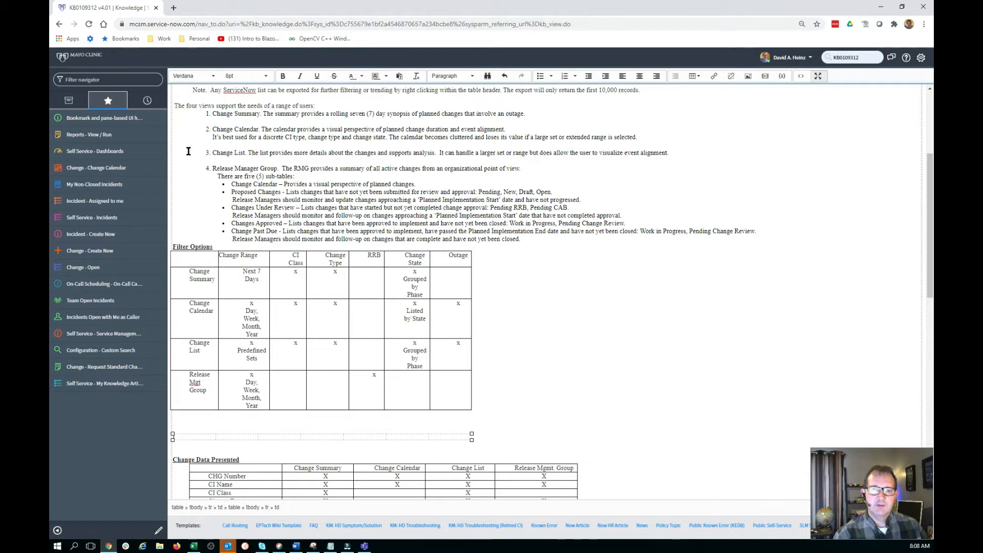
Indent the new table by adding "margin-left: 40.0pt;" at the start of its style definition in the table properties
{"action": "scroll", "coordinate": [256, 156], "scroll_direction": "up", "scroll_amount": 2}
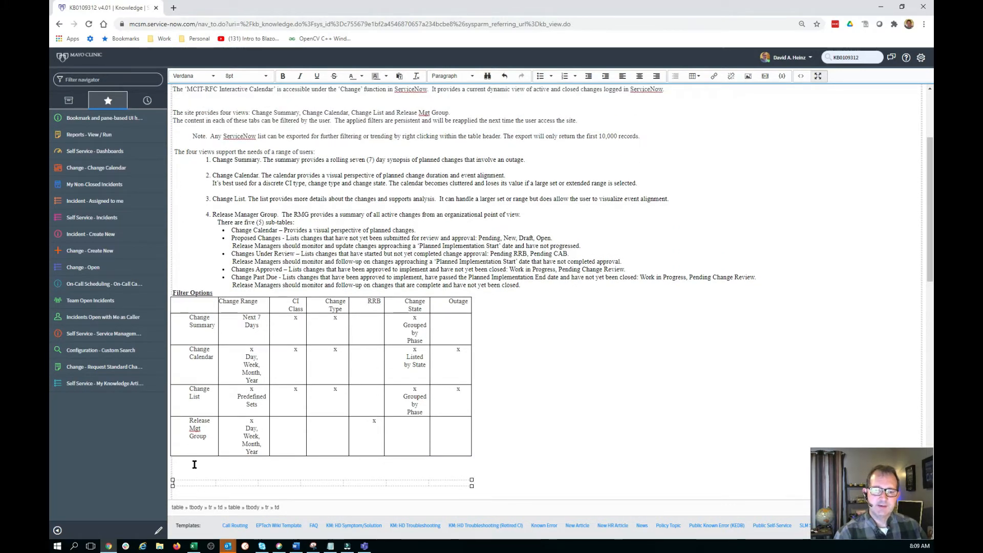
{"action": "scroll", "coordinate": [197, 461], "scroll_direction": "down", "scroll_amount": 3}
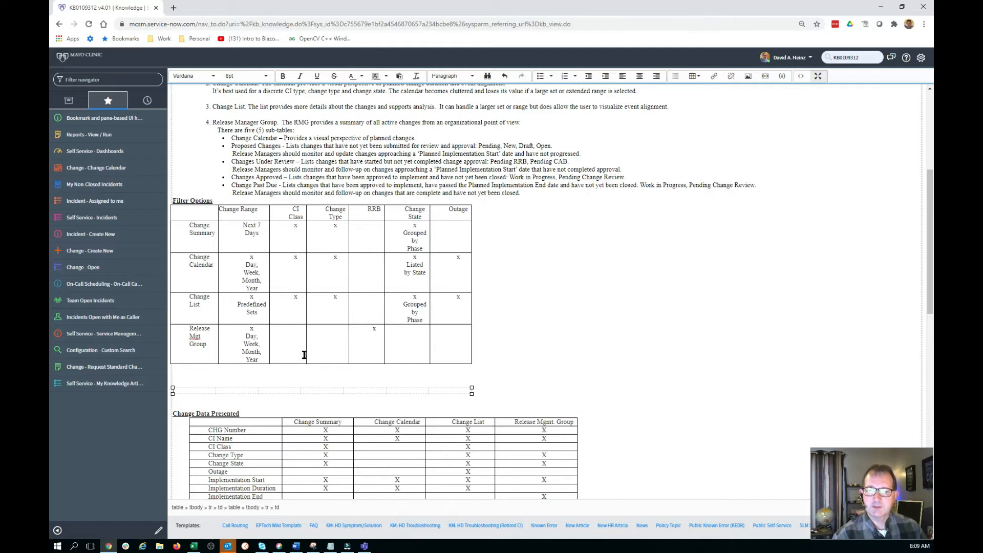
{"action": "left_click", "coordinate": [693, 77]}
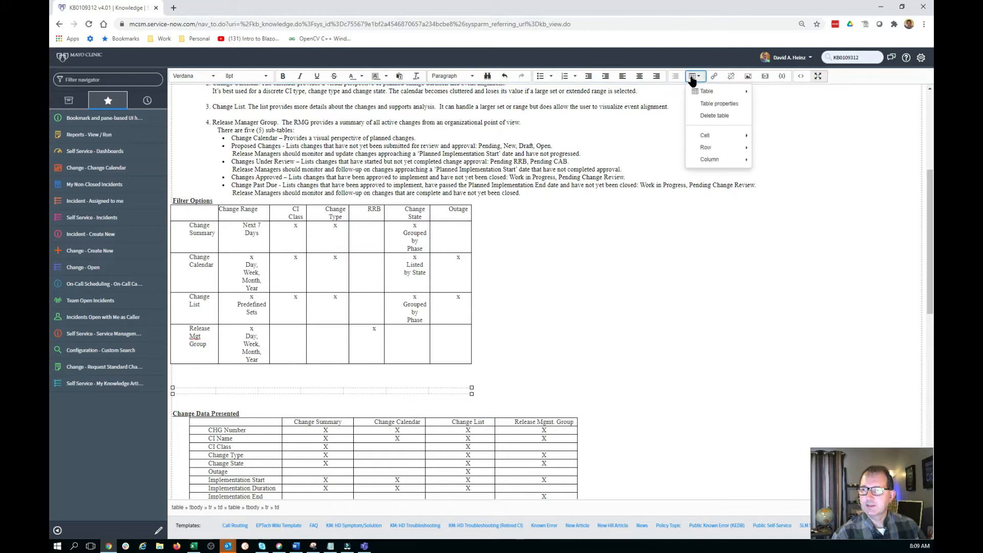
{"action": "left_click", "coordinate": [705, 105]}
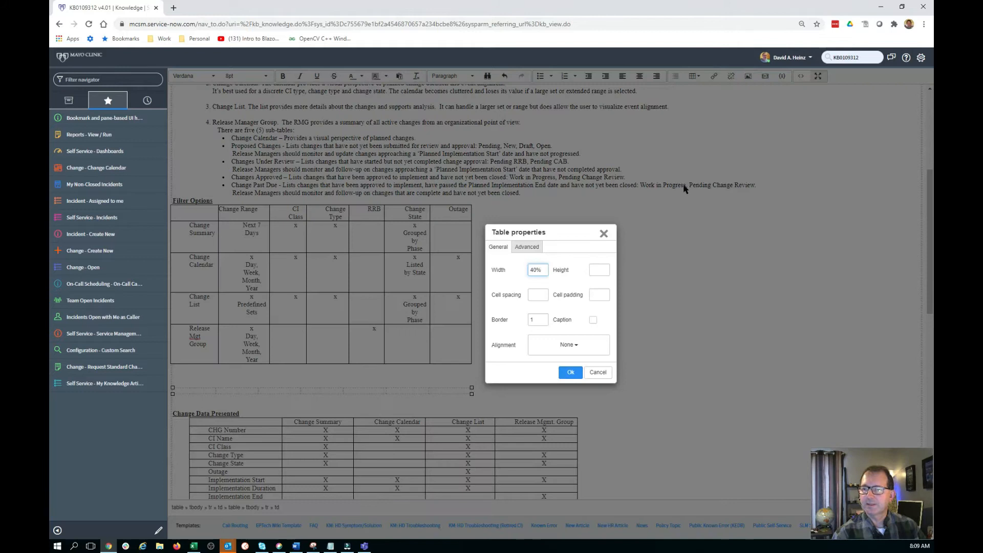
{"action": "left_click", "coordinate": [529, 248]}
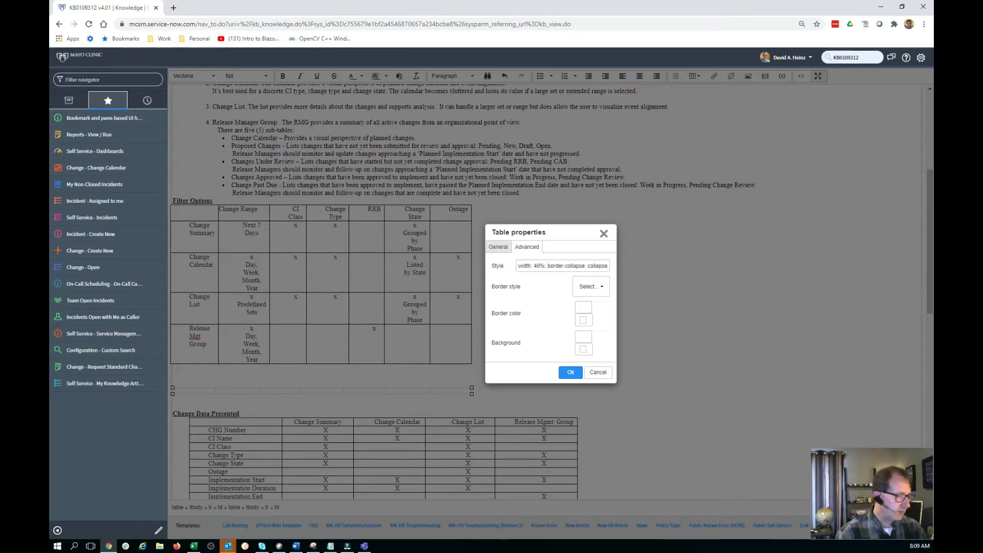
{"action": "key", "text": "alt+Tab"}
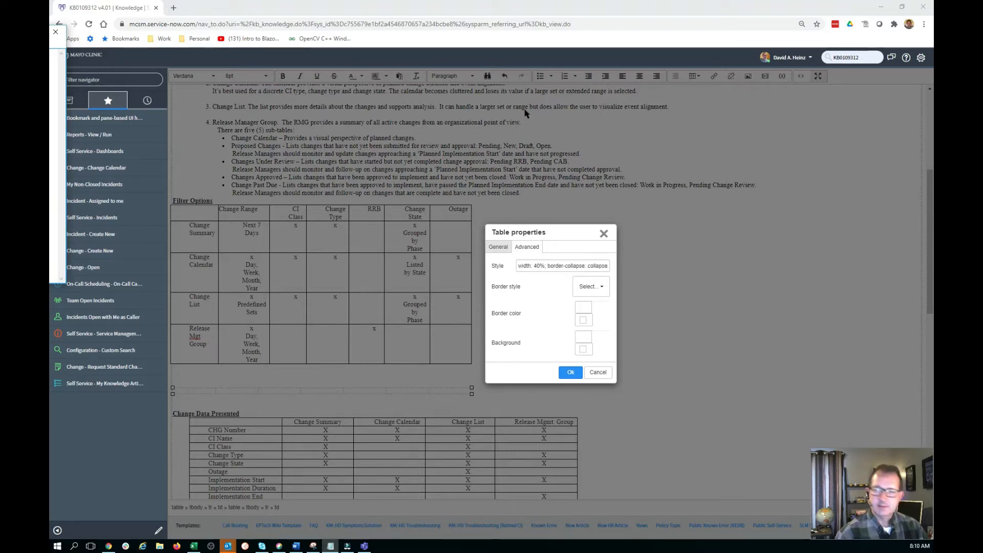
{"action": "left_click", "coordinate": [519, 266]}
{"action": "type", "text": "margin-left: 40.0pt;"}
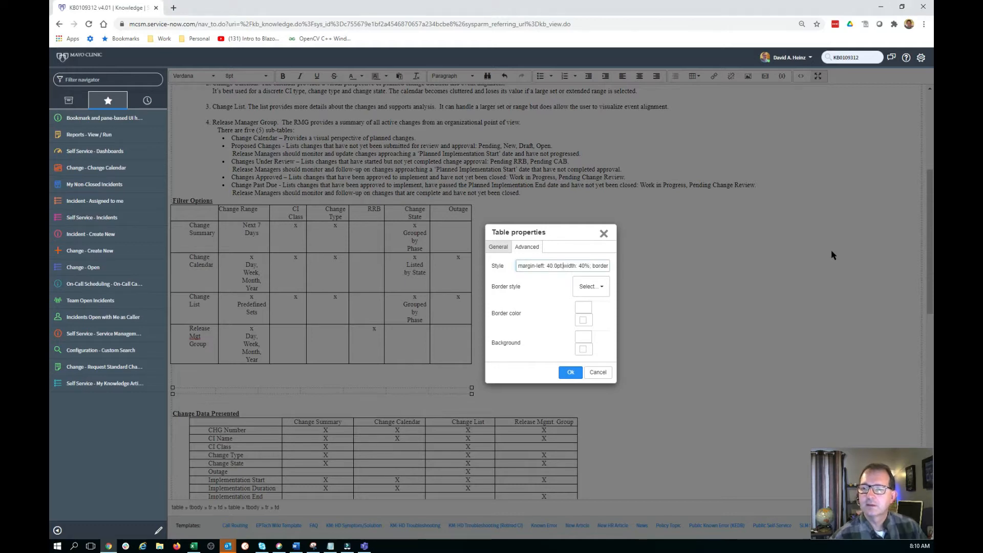
{"action": "key", "text": "shift+Left"}
{"action": "key", "text": "shift+Left"}
{"action": "key", "text": "shift+Left"}
{"action": "key", "text": "shift+Left"}
{"action": "key", "text": "shift+Left"}
{"action": "key", "text": "shift+Left"}
{"action": "key", "text": "shift+Left"}
{"action": "key", "text": "shift+Left"}
{"action": "key", "text": "shift+Left"}
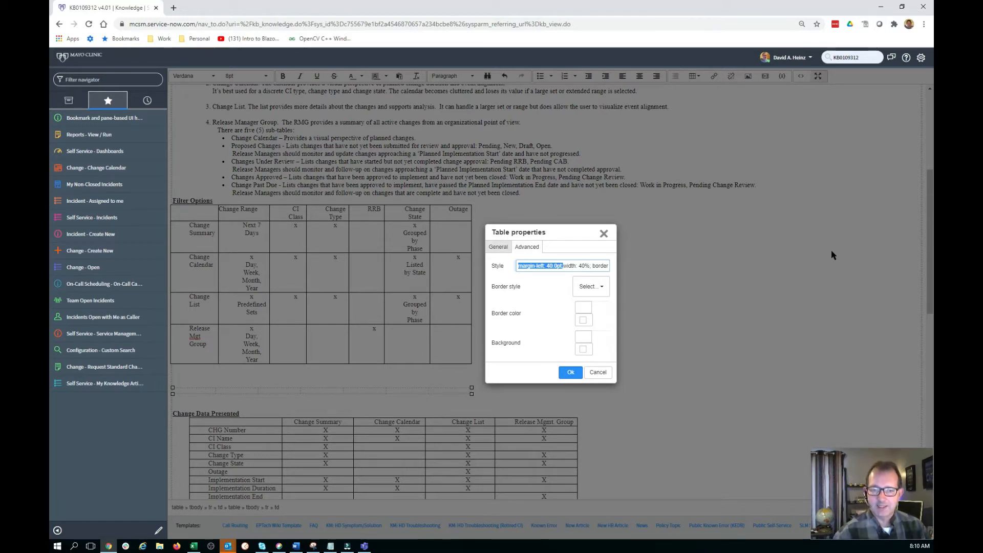
{"action": "left_click", "coordinate": [569, 373]}
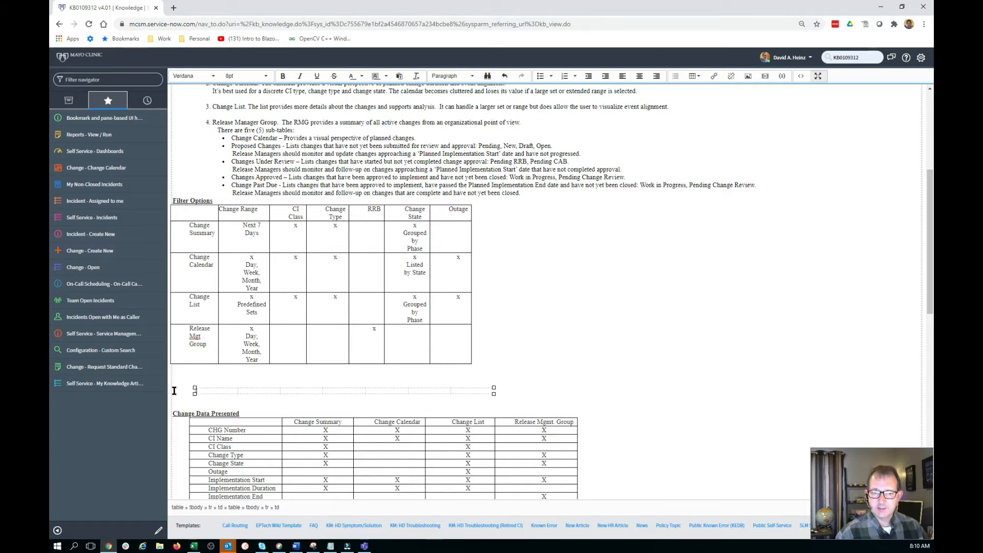
Select all cells of the new table and set the table's border to 2
{"action": "key", "text": "shift+Right"}
{"action": "key", "text": "shift+Right"}
{"action": "key", "text": "shift+Right"}
{"action": "key", "text": "shift+Right"}
{"action": "key", "text": "shift+Right"}
{"action": "key", "text": "shift+Right"}
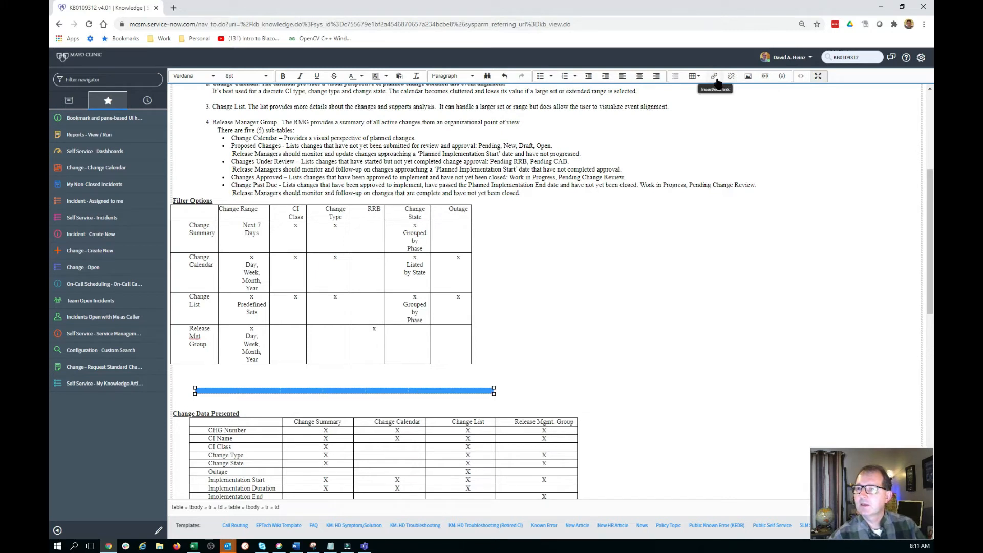
{"action": "left_click", "coordinate": [695, 78]}
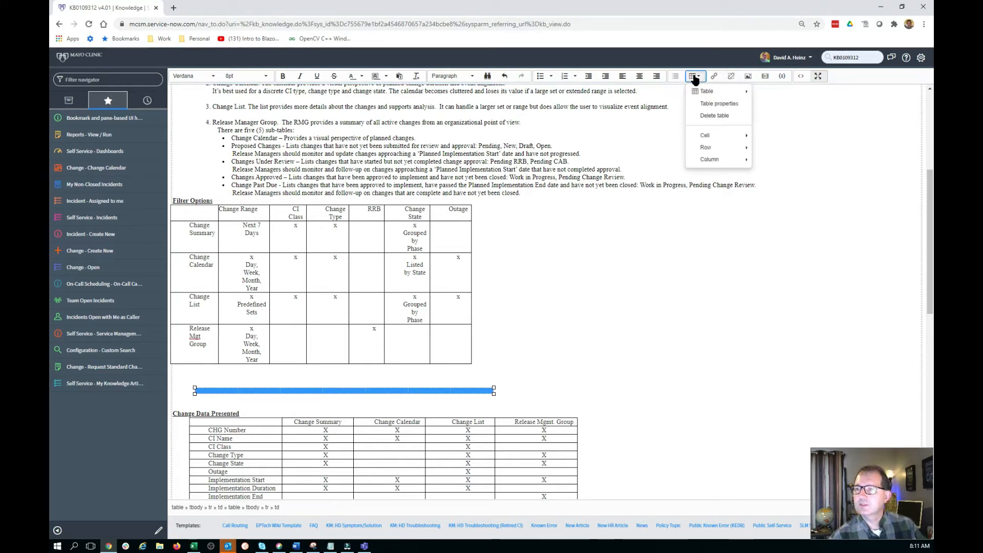
{"action": "left_click", "coordinate": [708, 104]}
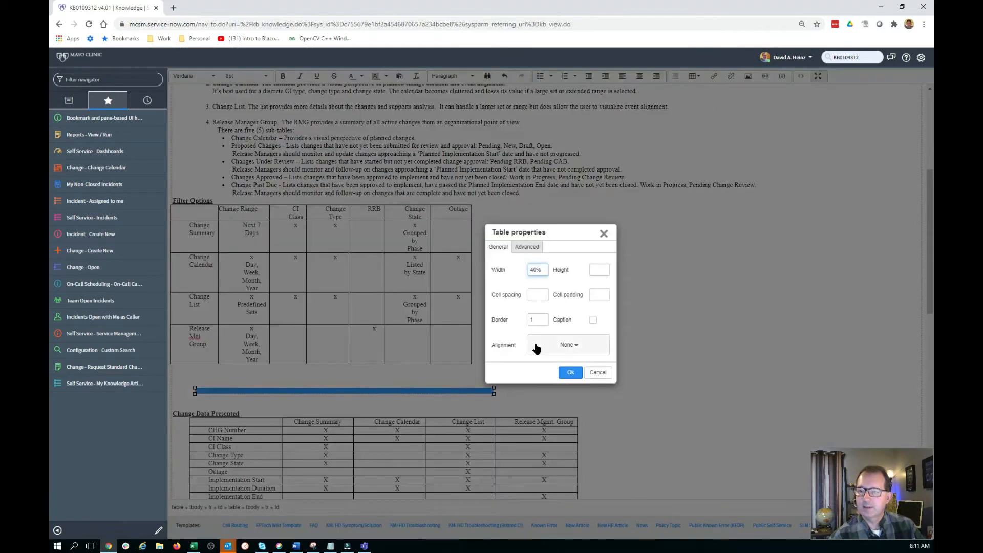
{"action": "double_click", "coordinate": [535, 320]}
{"action": "type", "text": "2"}
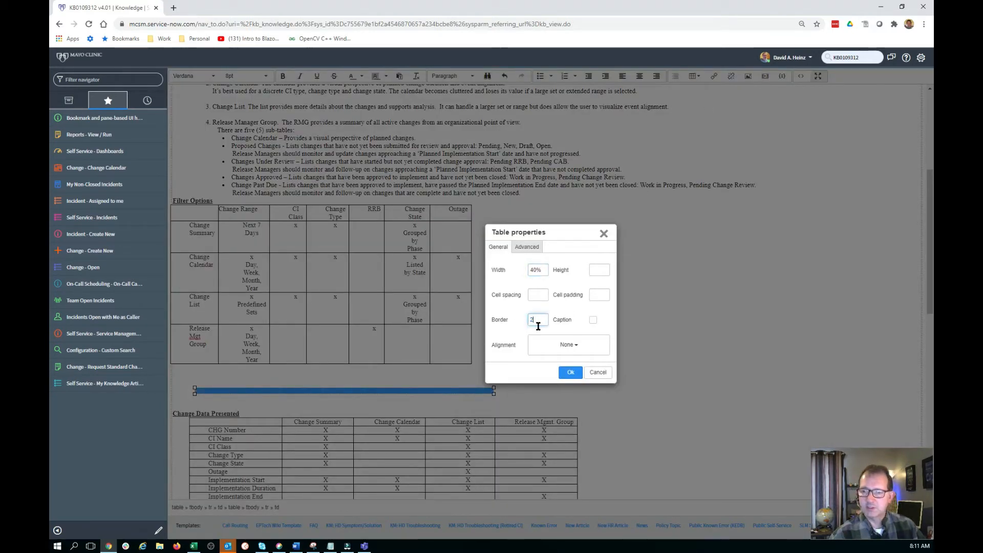
{"action": "left_click", "coordinate": [571, 373]}
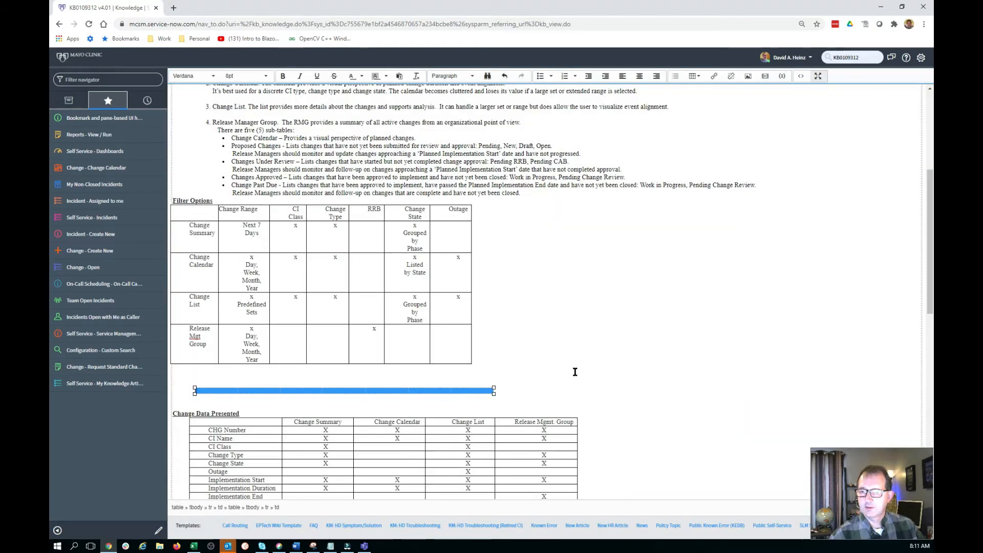
Apply a Solid border style to all cells of the new table through the cell properties
{"action": "left_click", "coordinate": [697, 77]}
{"action": "mouse_move", "coordinate": [698, 136]}
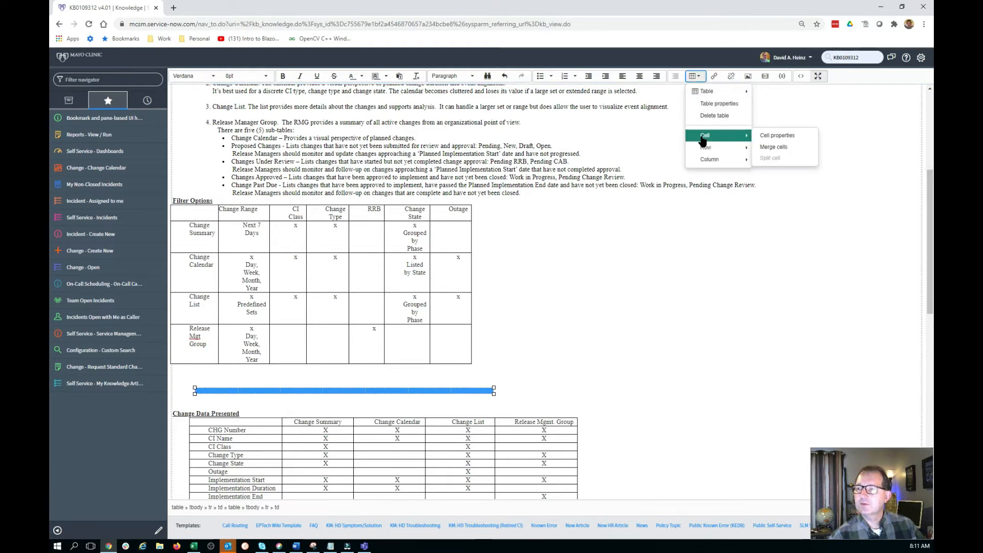
{"action": "left_click", "coordinate": [774, 136]}
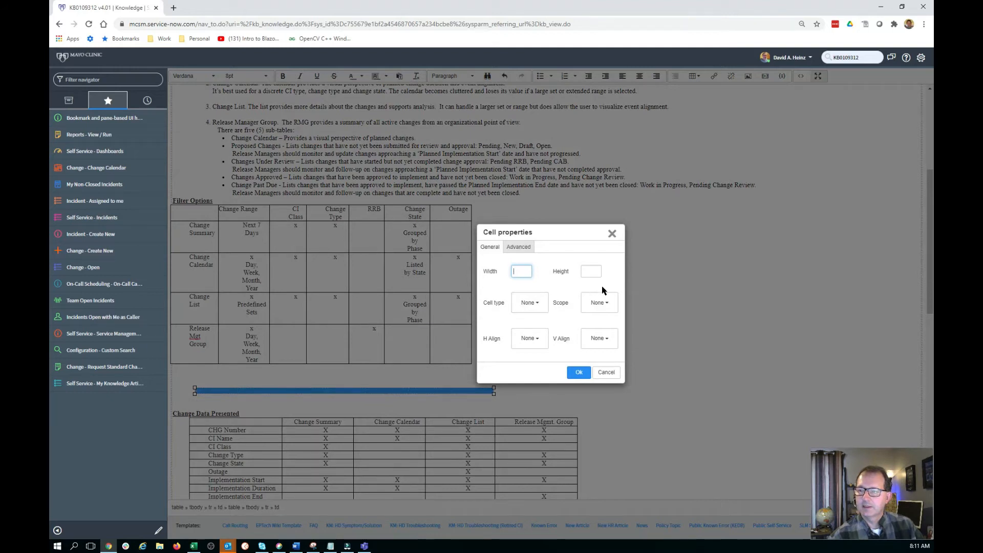
{"action": "left_click", "coordinate": [519, 248]}
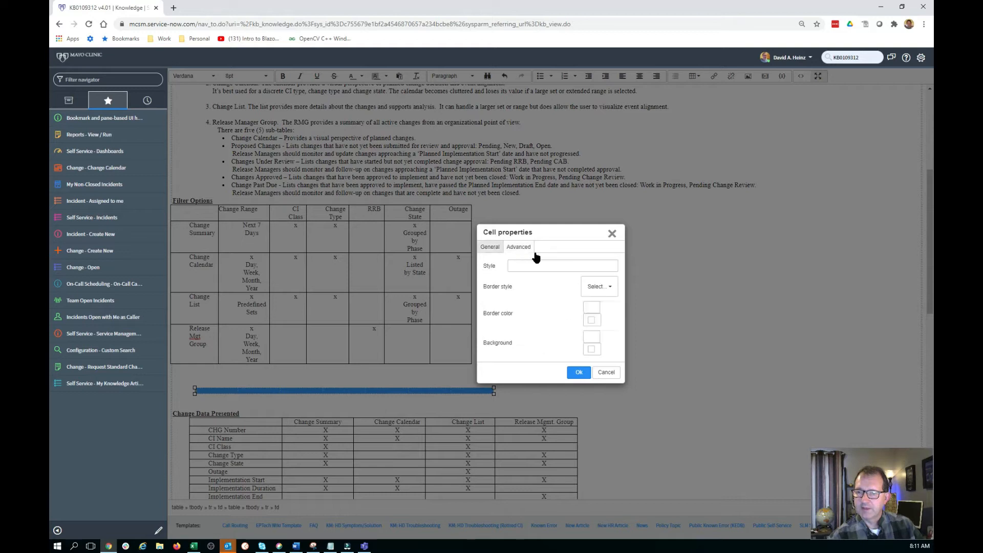
{"action": "left_click", "coordinate": [599, 288]}
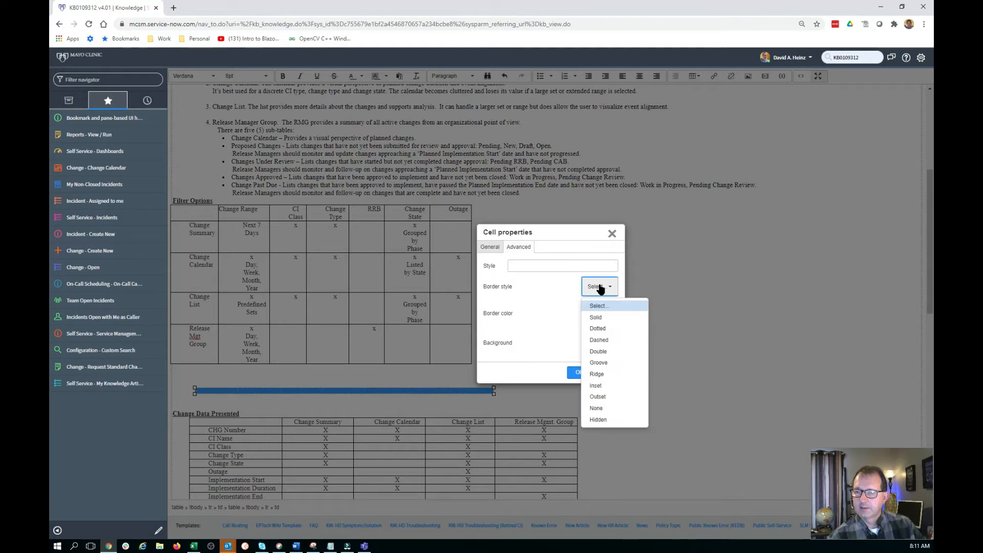
{"action": "left_click", "coordinate": [602, 321]}
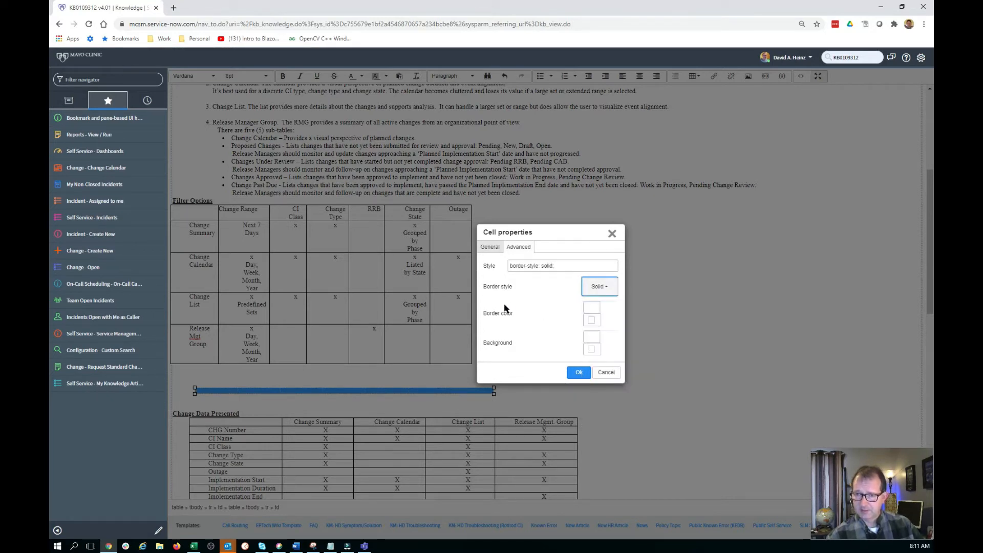
{"action": "left_click", "coordinate": [579, 373]}
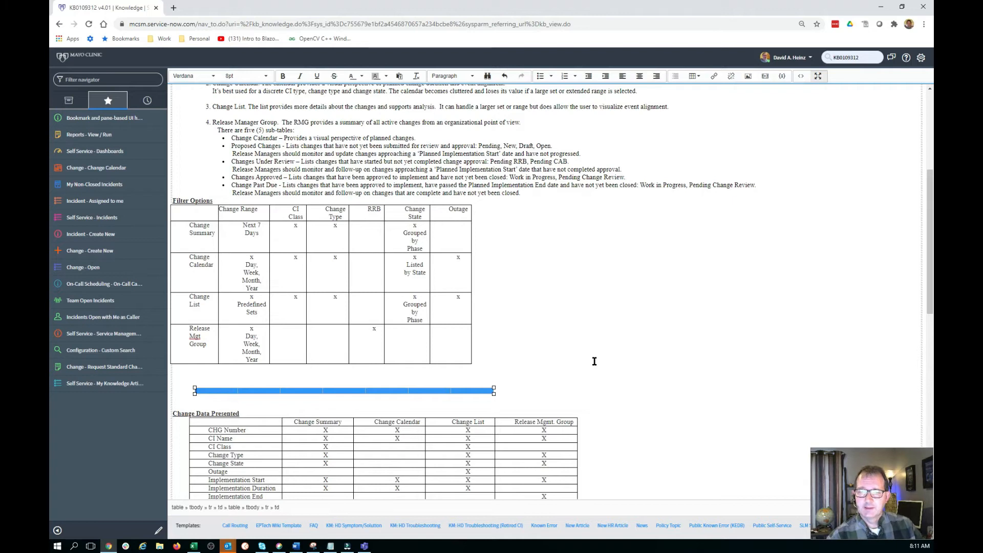
{"action": "left_click", "coordinate": [395, 382]}
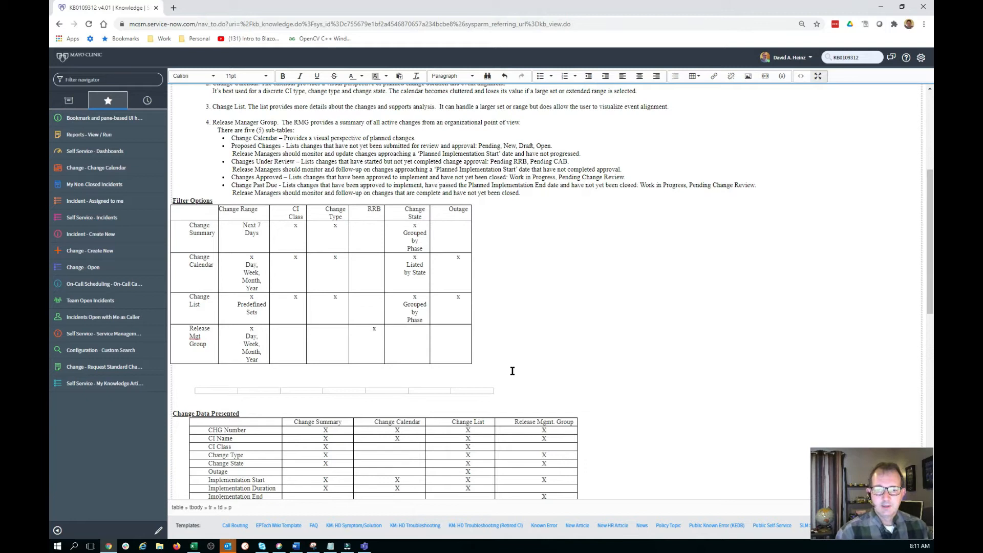
Select all seven cells of the new table and center-align their contents
{"action": "left_click", "coordinate": [215, 391]}
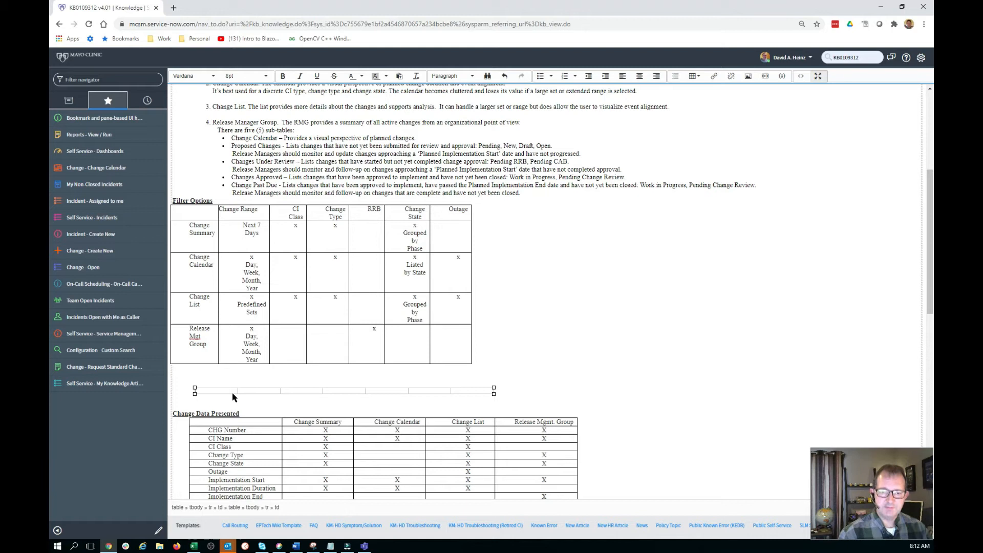
{"action": "key", "text": "shift+Right"}
{"action": "key", "text": "shift+Right"}
{"action": "key", "text": "shift+Right"}
{"action": "key", "text": "shift+Right"}
{"action": "key", "text": "shift+Right"}
{"action": "key", "text": "shift+Right"}
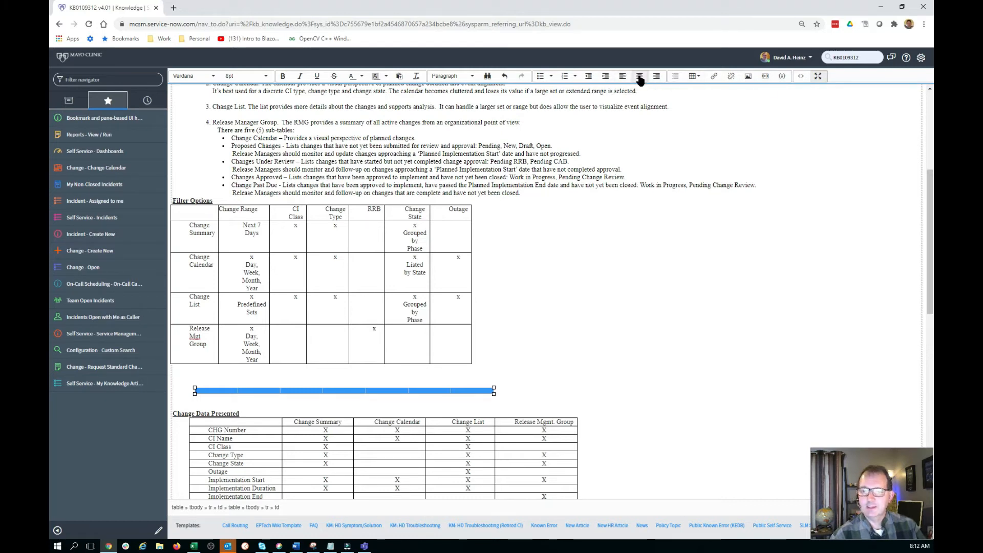
{"action": "left_click", "coordinate": [572, 298]}
Add a second row to the new table by advancing past its last cell
{"action": "left_click", "coordinate": [224, 391]}
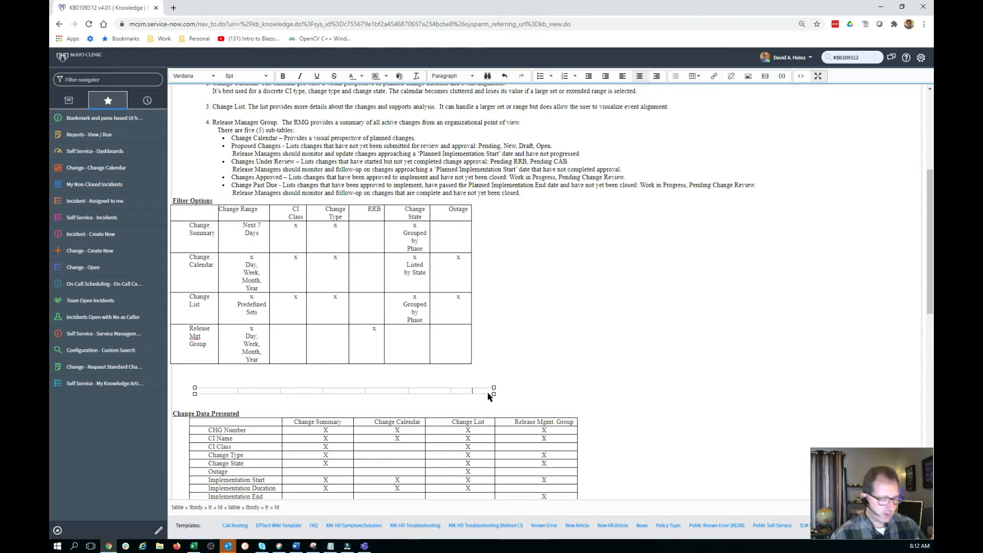
{"action": "left_click_drag", "start_coordinate": [493, 394], "coordinate": [493, 400]}
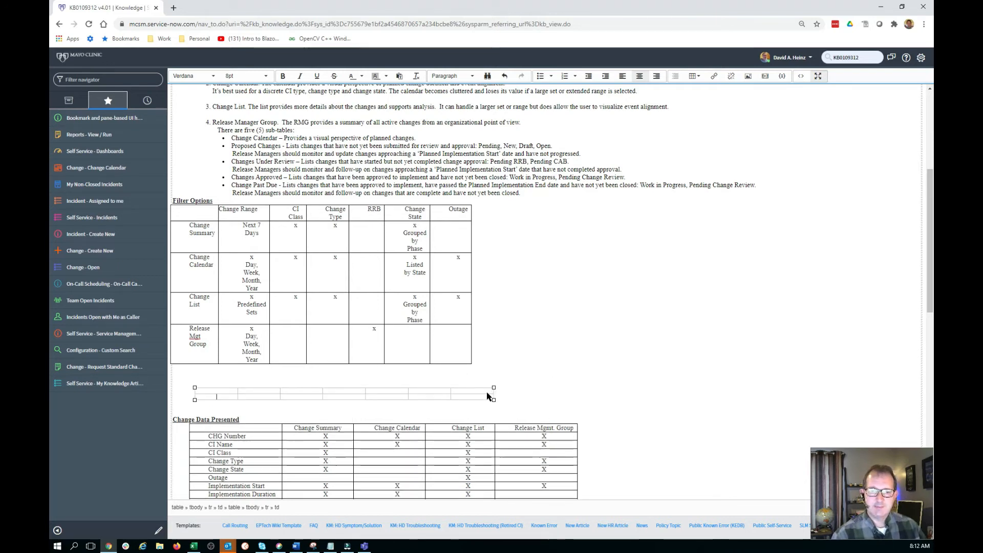
{"action": "key", "text": "Tab"}
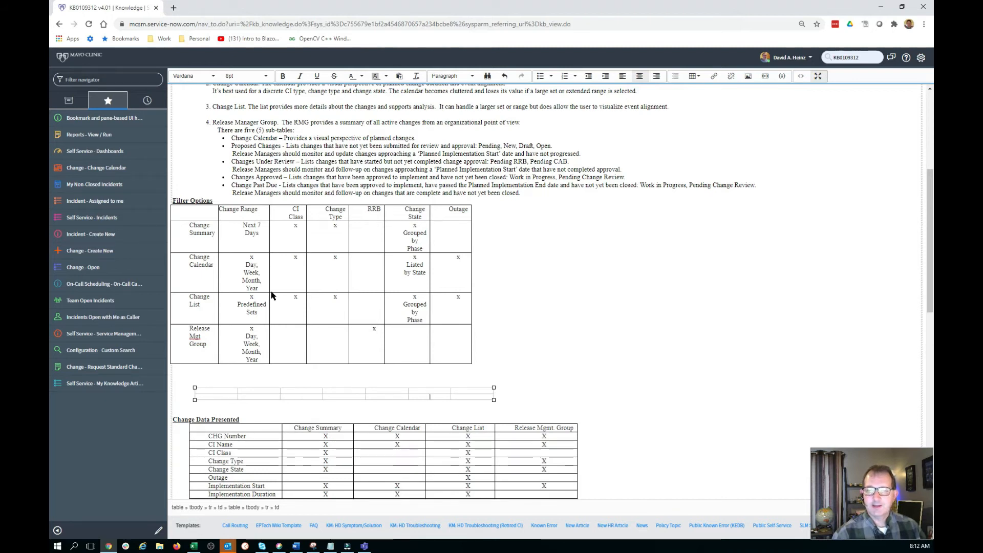
Add three more rows to the new table by advancing past its last cell, for five rows in total
{"action": "key", "text": "Tab"}
{"action": "key", "text": "Tab"}
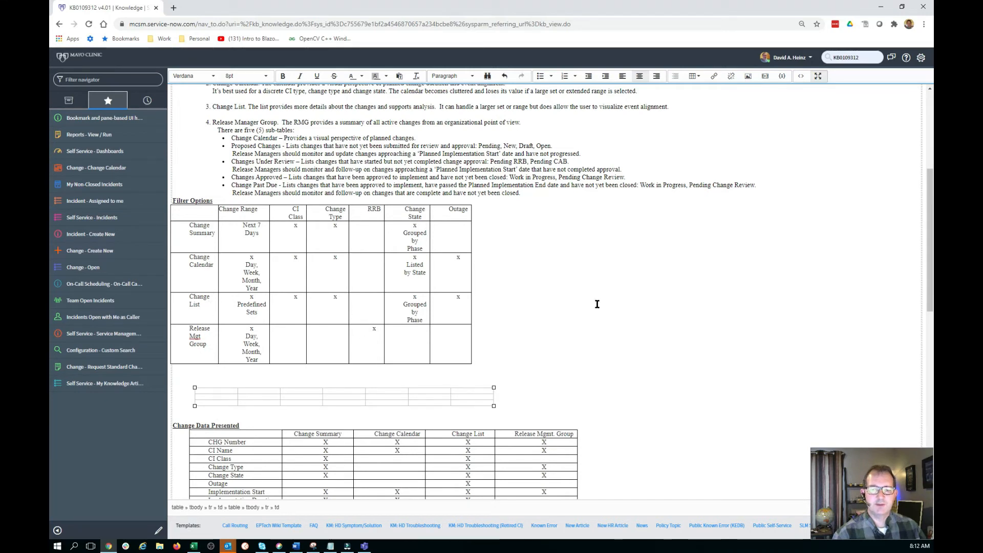
{"action": "key", "text": "Tab"}
{"action": "key", "text": "Tab"}
{"action": "key", "text": "Tab"}
{"action": "key", "text": "Tab"}
{"action": "key", "text": "Tab"}
{"action": "key", "text": "Tab"}
{"action": "key", "text": "Tab"}
{"action": "key", "text": "Tab"}
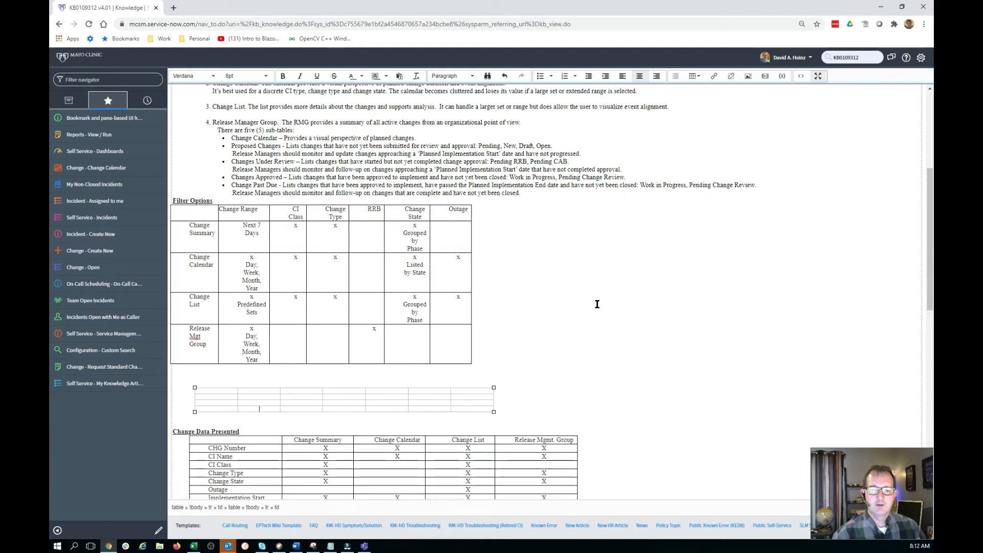
{"action": "key", "text": "Tab"}
{"action": "key", "text": "Tab"}
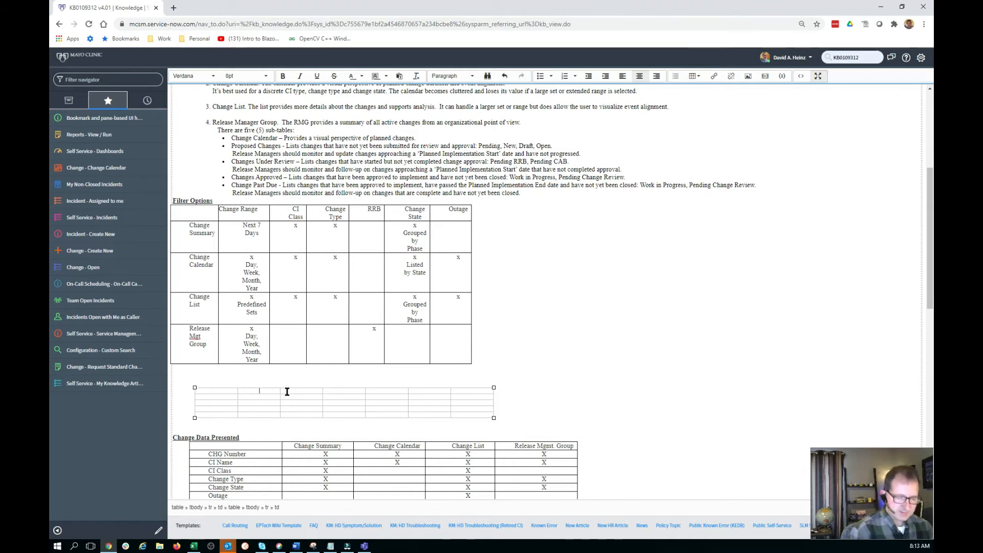
Label the header row Change Range, CI Class, Change Type, RRB, Change State and Outage, leaving its first cell empty
{"action": "type", "text": "Change Range"}
{"action": "key", "text": "Tab"}
{"action": "type", "text": "CI Class"}
{"action": "key", "text": "Tab"}
{"action": "type", "text": "Change Type"}
{"action": "key", "text": "Tab"}
{"action": "type", "text": "RRB"}
{"action": "key", "text": "Tab"}
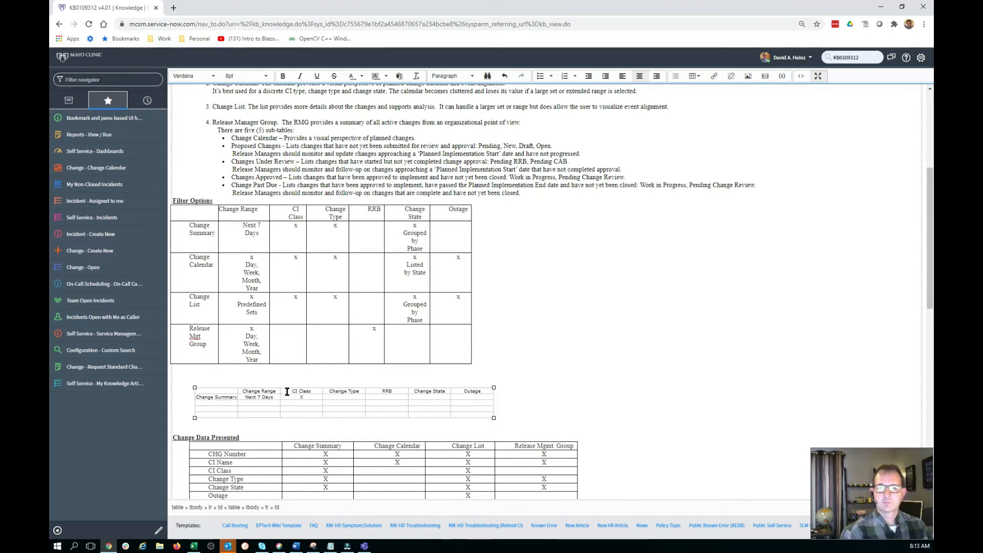
Fill the remaining rows with the Filter Options entries and insert a space after the X in Change Calendar's Change Range cell
{"action": "type", "text": "Change Calendar\tXDay, Wek, Month, Year\tZ\tZ\t\tX Listed by State\tX\tChange List\tX Predefined Sets\tX\tX\t\tX Grouped by Phase\tX\tRelease Mgt Group\tX Day, Week, Month, Year\t\t\tx"}
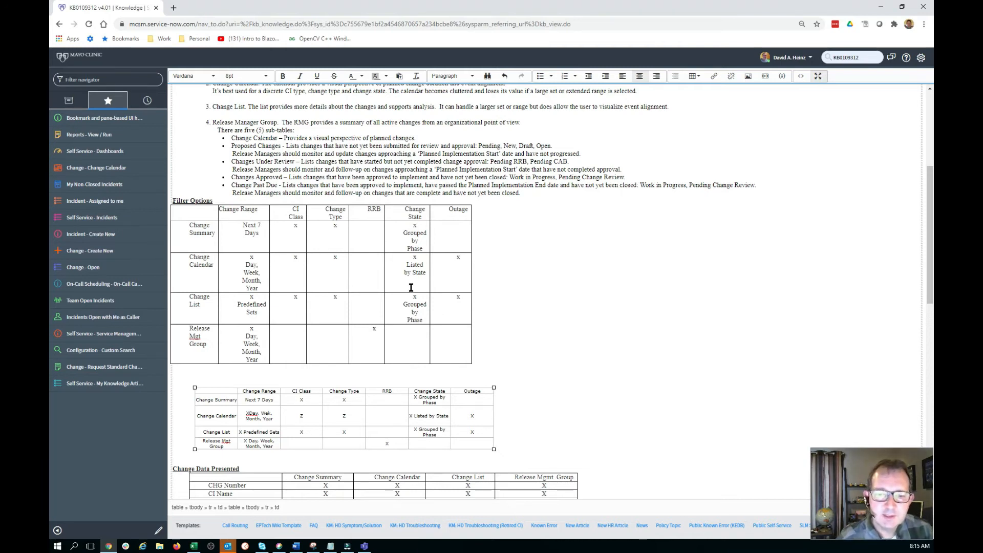
{"action": "left_click_drag", "start_coordinate": [250, 415], "coordinate": [260, 413]}
{"action": "key", "text": "Left"}
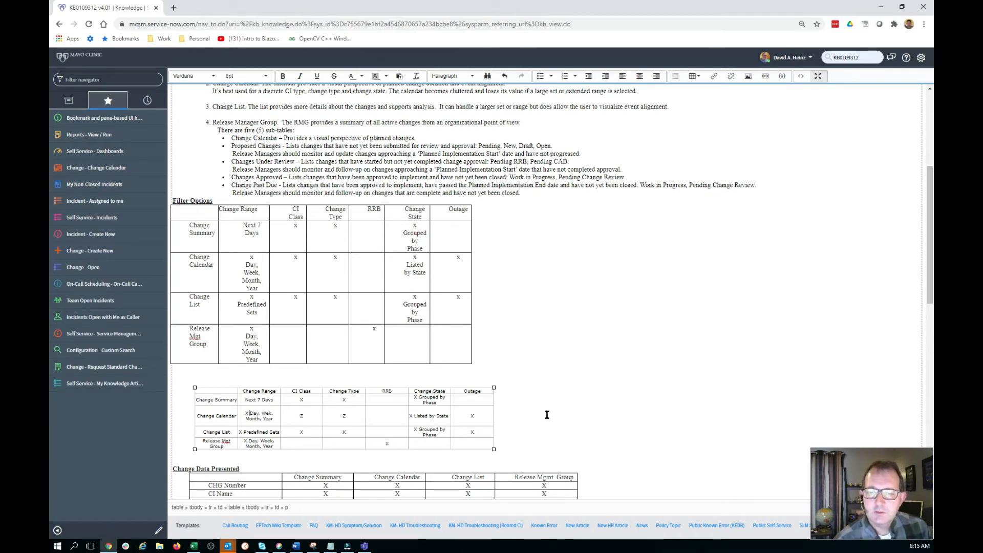
Select all cells of the new table and set their font to Times New Roman at 12pt
{"action": "left_click", "coordinate": [205, 391]}
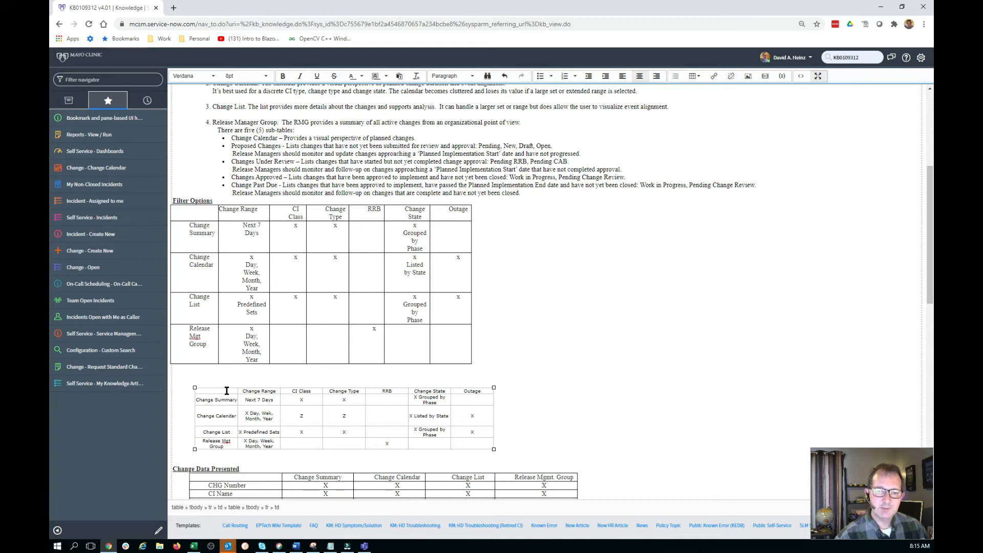
{"action": "key", "text": "shift+Right"}
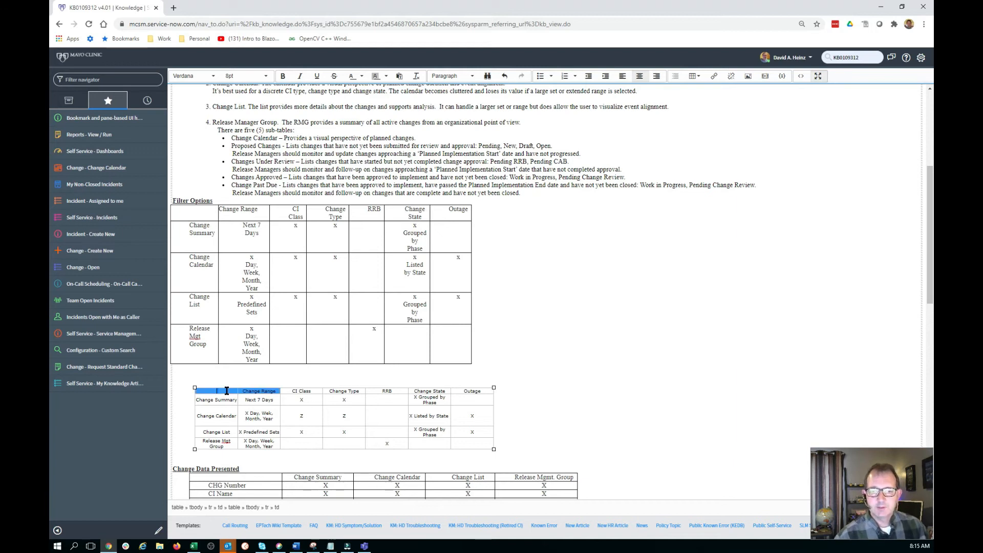
{"action": "key", "text": "shift+Right"}
{"action": "key", "text": "shift+Right"}
{"action": "key", "text": "shift+Right"}
{"action": "key", "text": "shift+Right"}
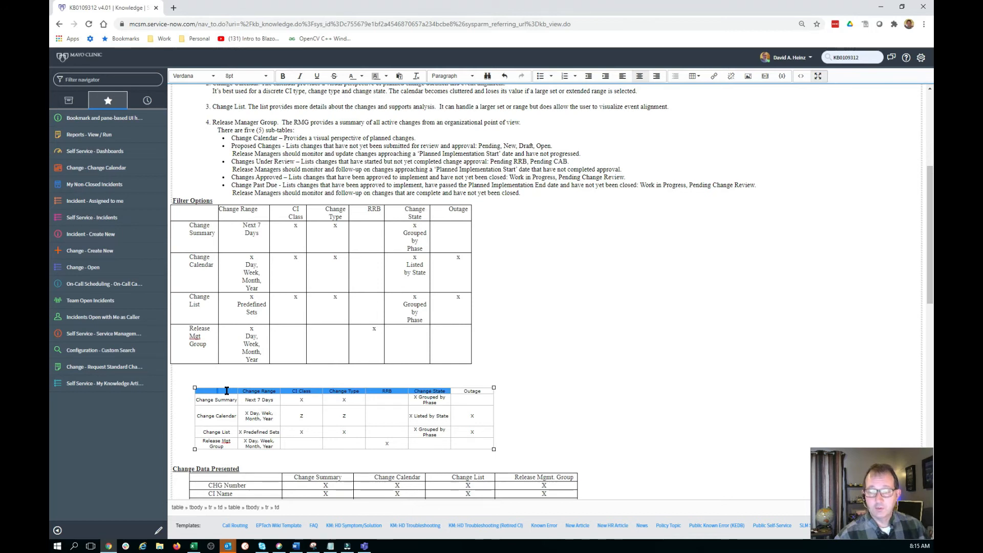
{"action": "key", "text": "shift+Right"}
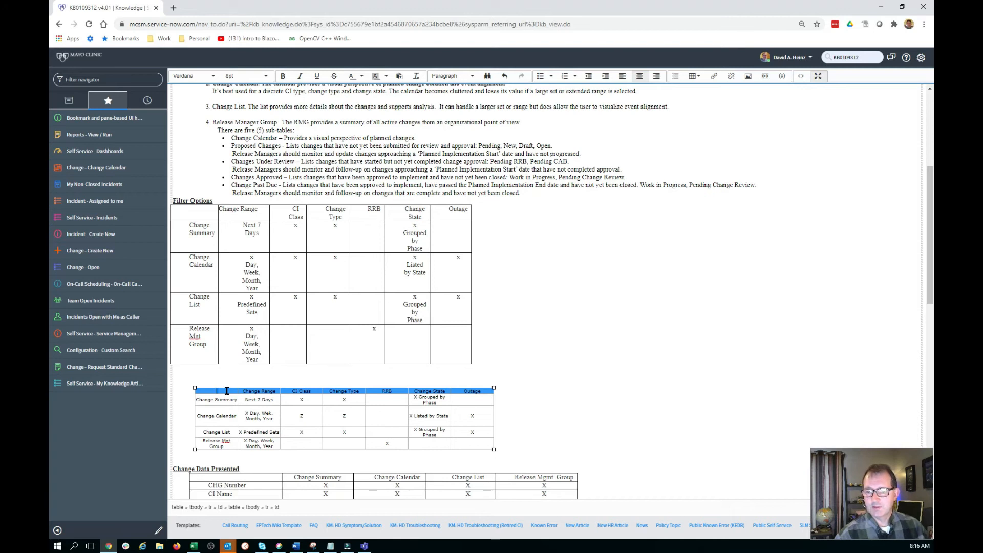
{"action": "key", "text": "shift+Down"}
{"action": "key", "text": "shift+Down"}
{"action": "key", "text": "shift+Down"}
{"action": "key", "text": "shift+Down"}
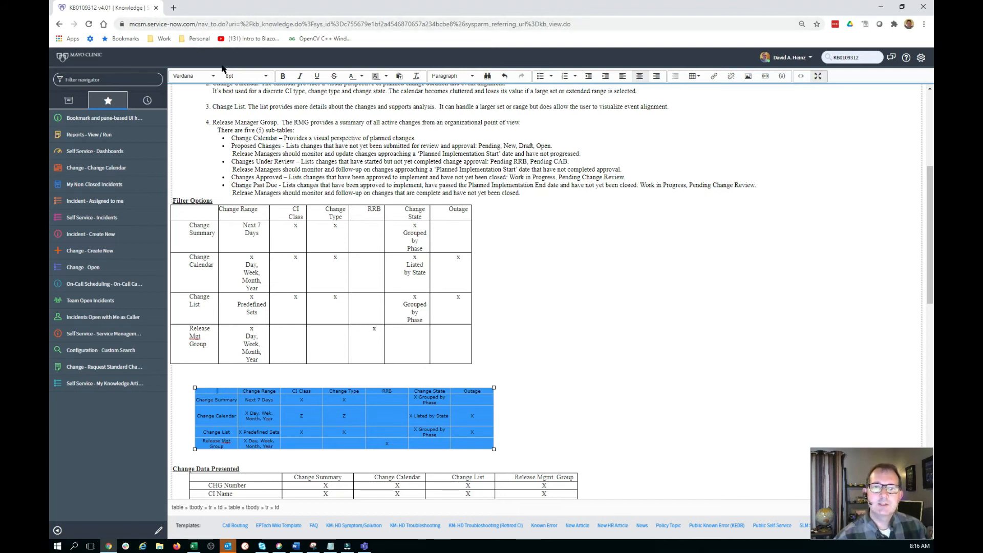
{"action": "left_click", "coordinate": [215, 79]}
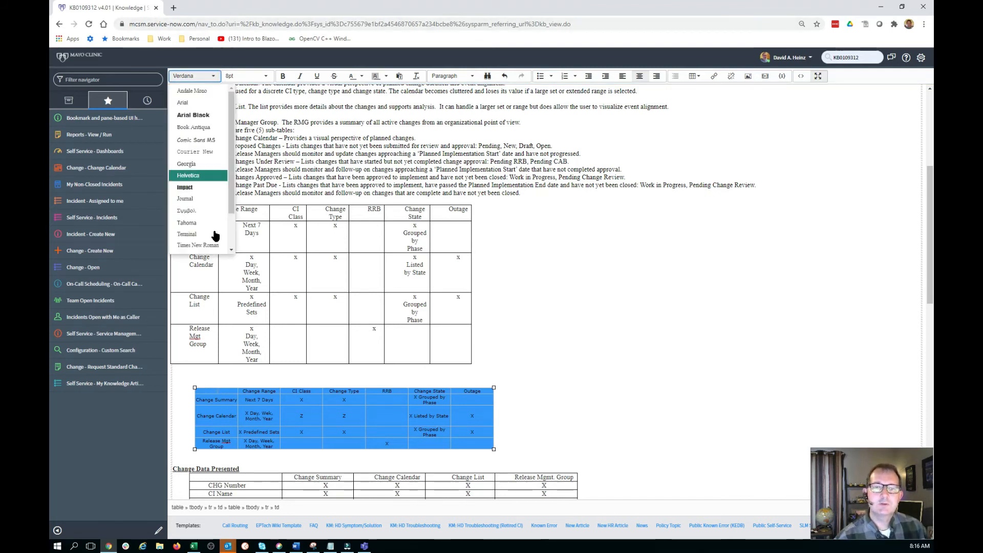
{"action": "left_click", "coordinate": [215, 246]}
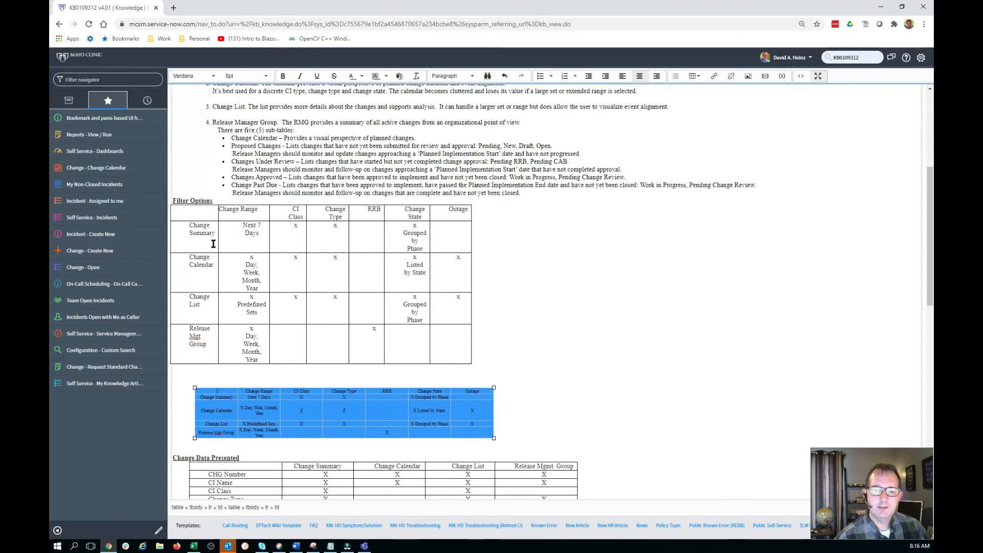
{"action": "left_click", "coordinate": [265, 76]}
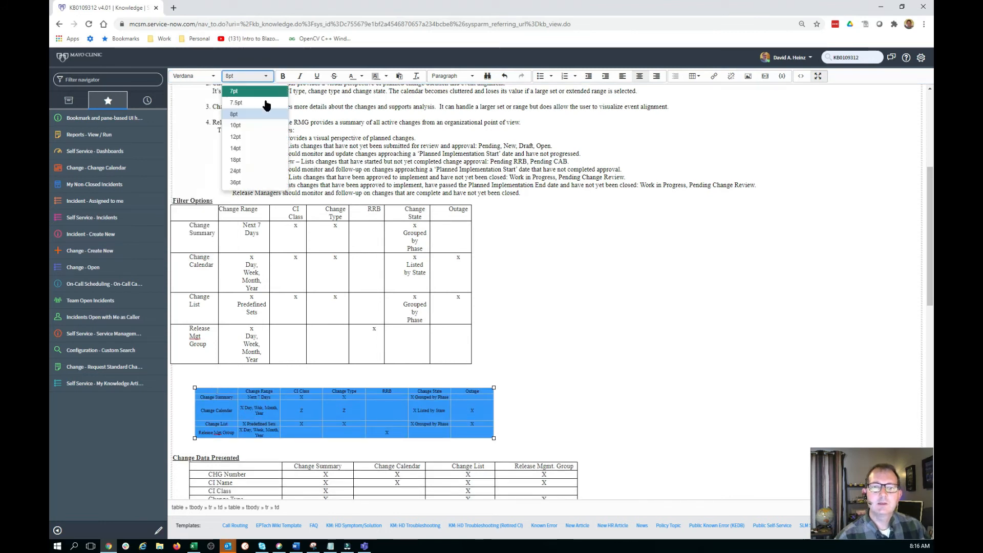
{"action": "left_click", "coordinate": [246, 137]}
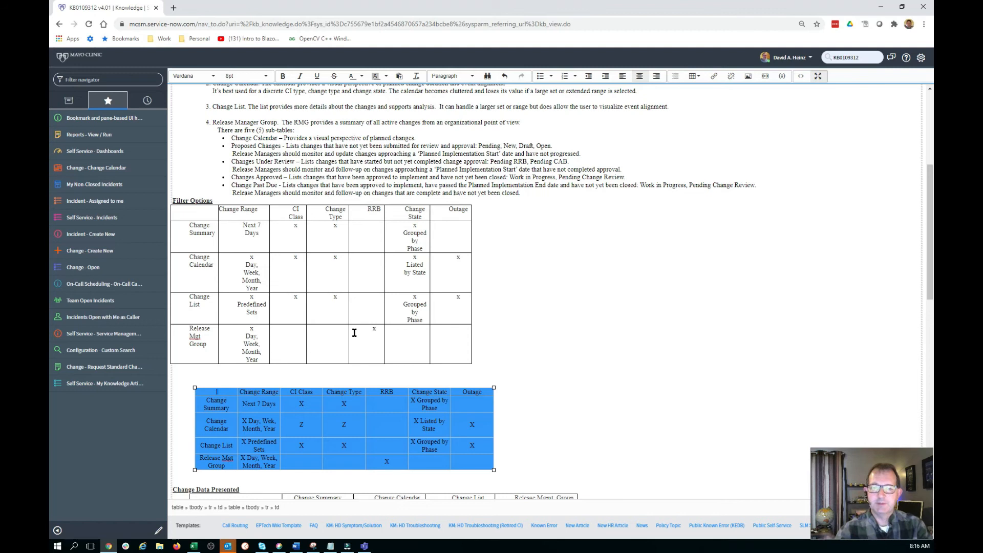
Select all seven cells of the new table's header row and make them bold
{"action": "left_click", "coordinate": [220, 392]}
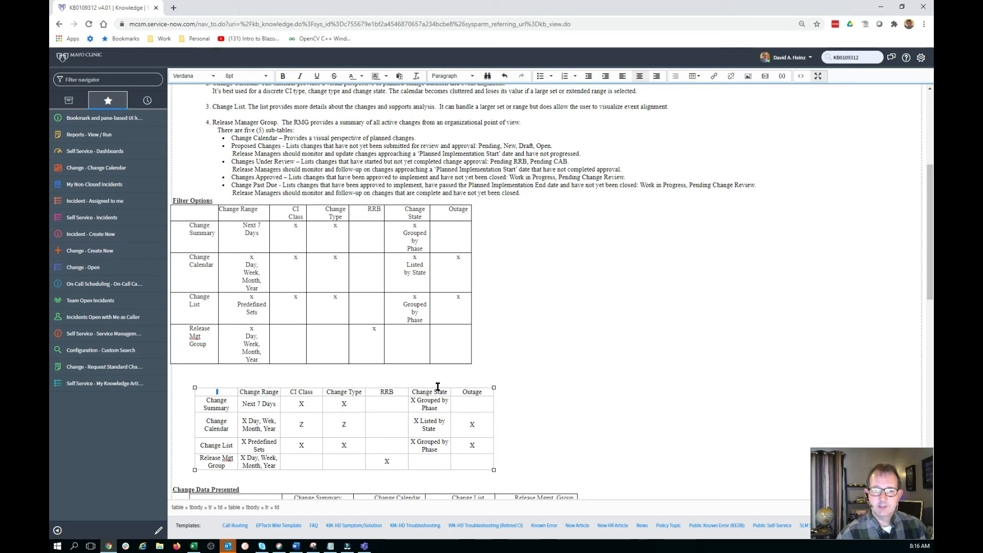
{"action": "key", "text": "shift+Right"}
{"action": "key", "text": "shift+Right"}
{"action": "key", "text": "shift+Right"}
{"action": "key", "text": "shift+Right"}
{"action": "key", "text": "shift+Right"}
{"action": "key", "text": "shift+Right"}
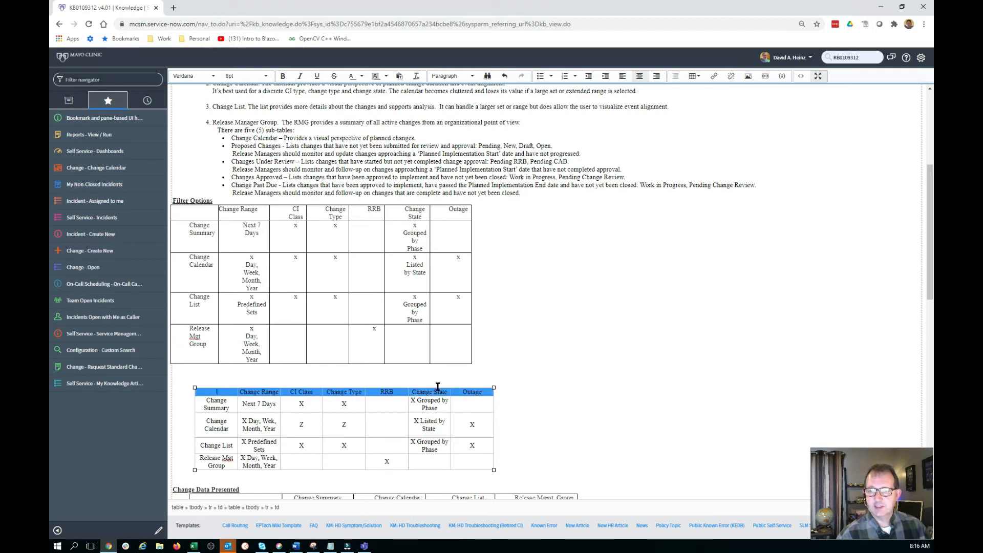
{"action": "left_click", "coordinate": [280, 77]}
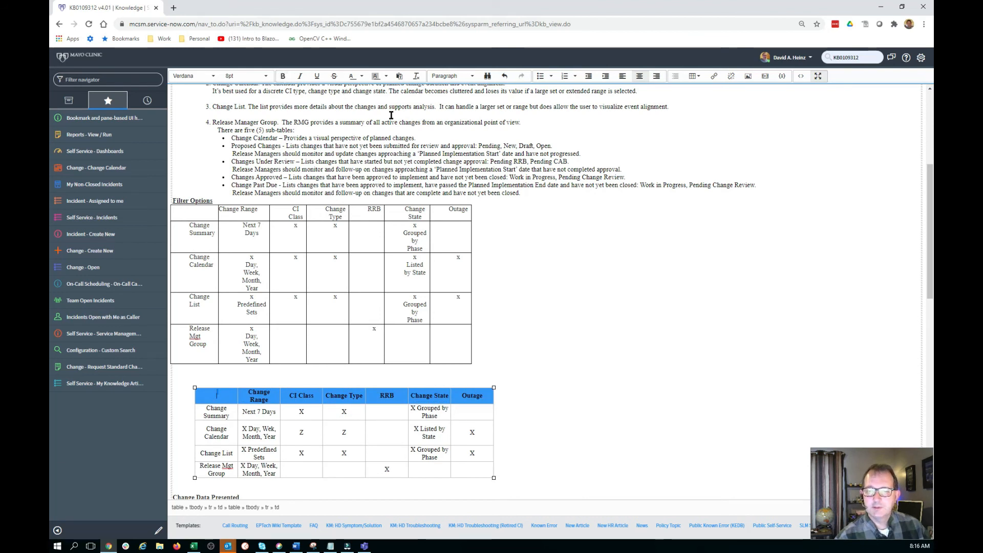
{"action": "left_click", "coordinate": [309, 396]}
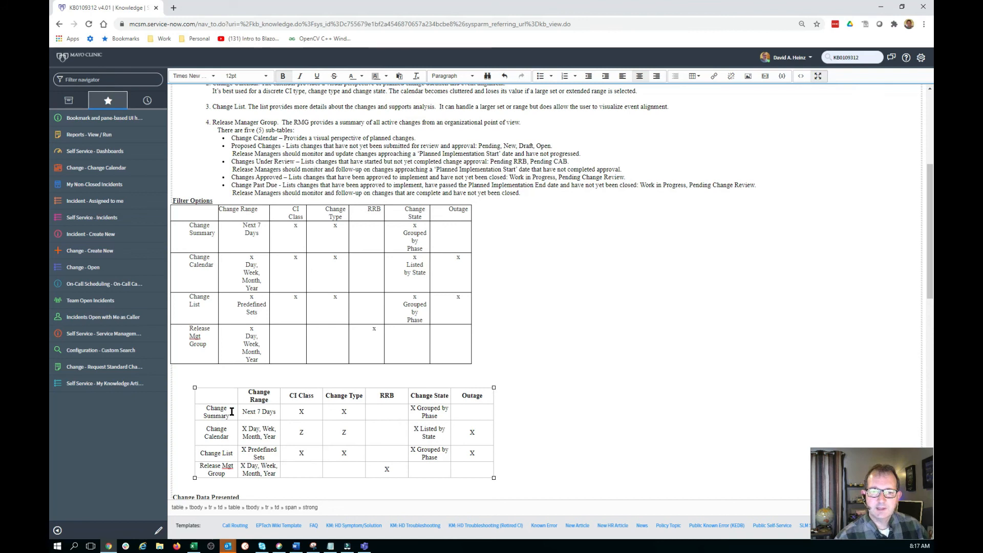
Make the four row labels from Change Summary through Release Mgt Group bold in the new table's first column
{"action": "left_click", "coordinate": [207, 409]}
{"action": "left_click_drag", "start_coordinate": [210, 411], "coordinate": [229, 414]}
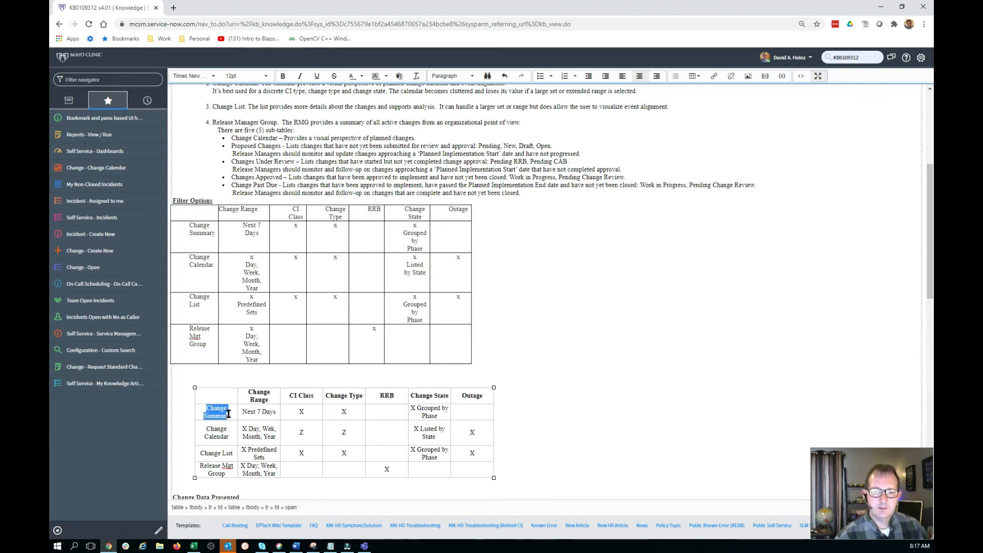
{"action": "key", "text": "shift+Down"}
{"action": "key", "text": "shift+Down"}
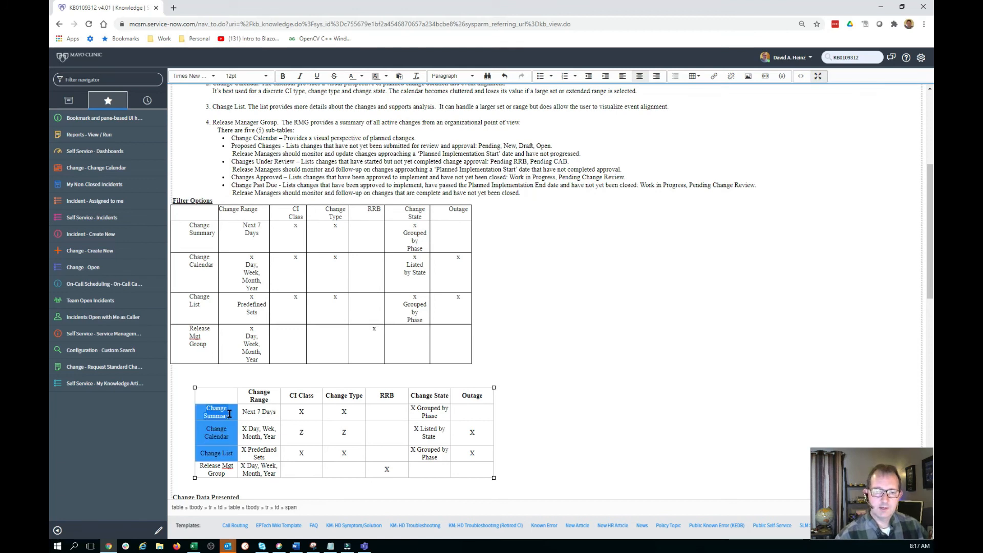
{"action": "key", "text": "shift+Down"}
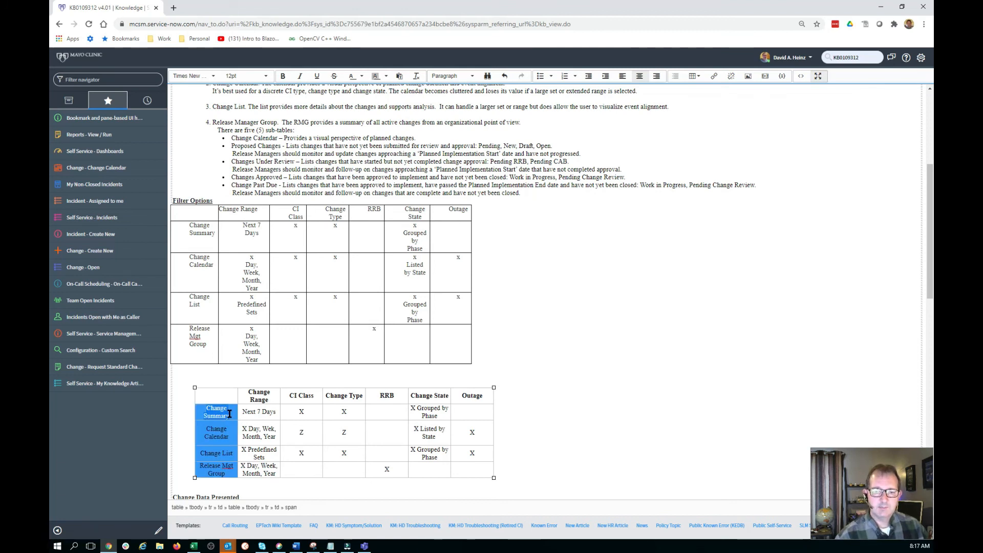
{"action": "left_click", "coordinate": [284, 76]}
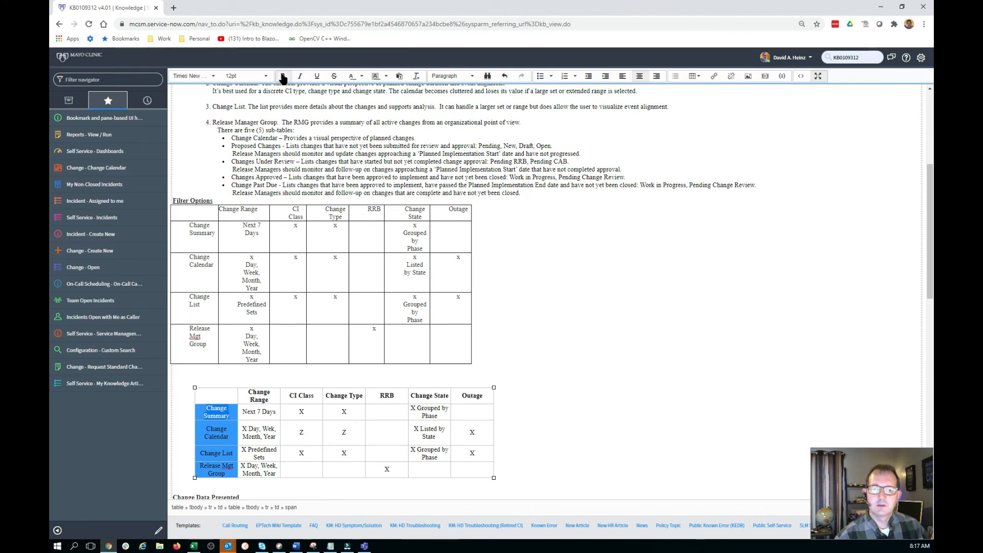
{"action": "left_click", "coordinate": [621, 434]}
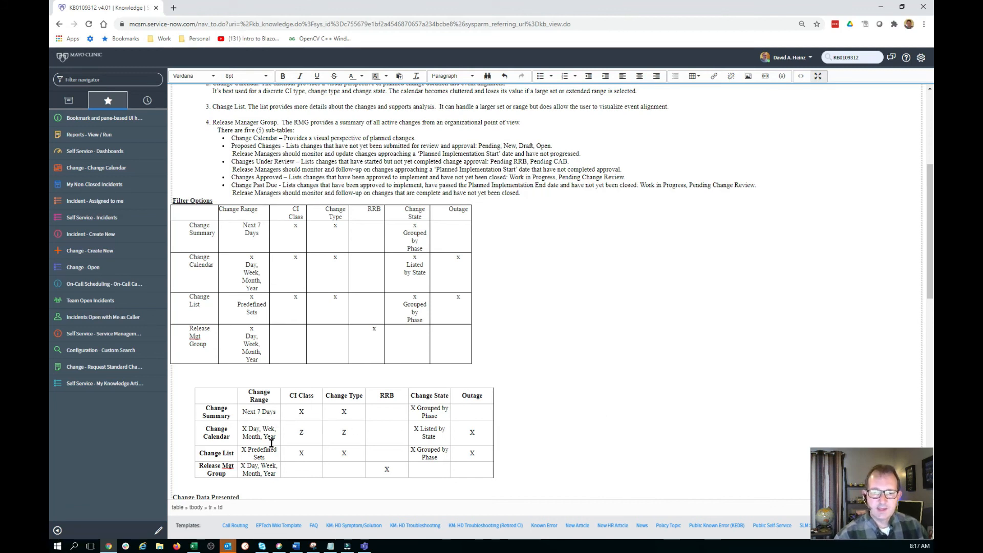
Add a period after Mgt in the Release Mgt Group label and put the text following each X in Change Range and Change State on a new line
{"action": "left_click", "coordinate": [234, 464]}
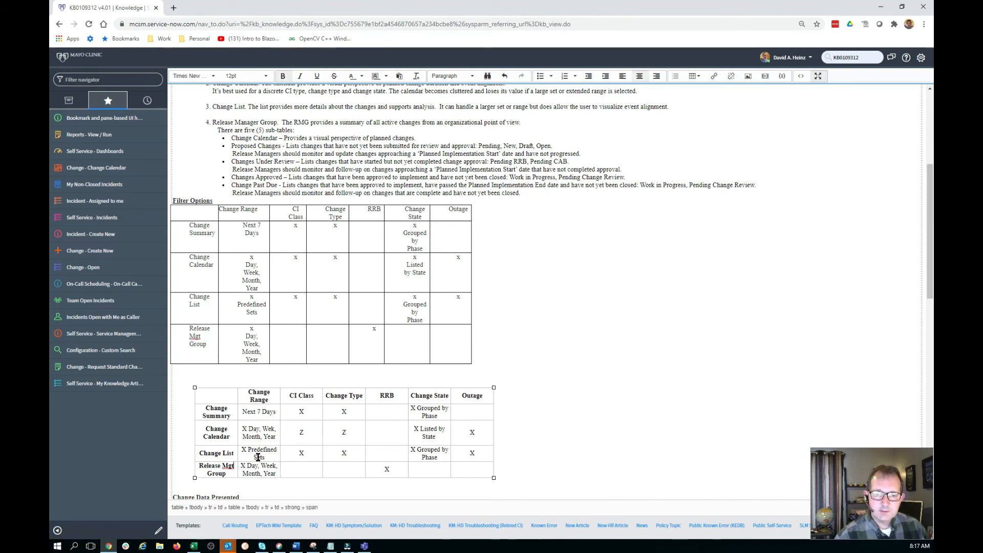
{"action": "type", "text": "."}
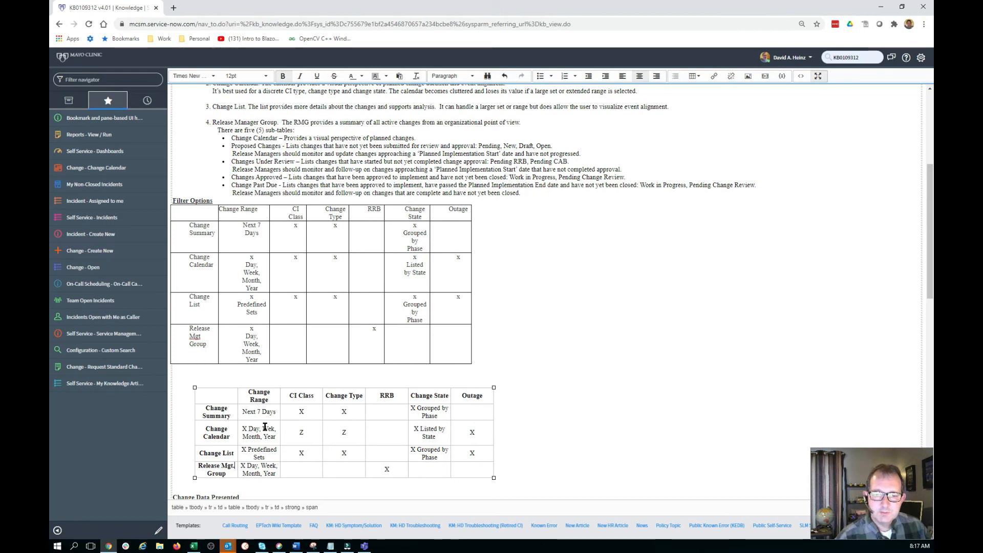
{"action": "left_click", "coordinate": [273, 425]}
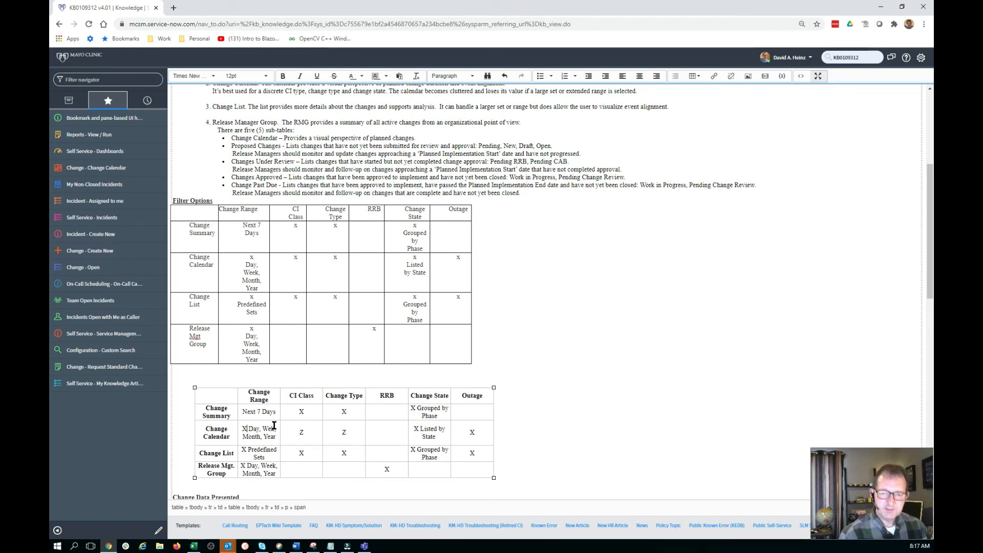
{"action": "key", "text": "Return"}
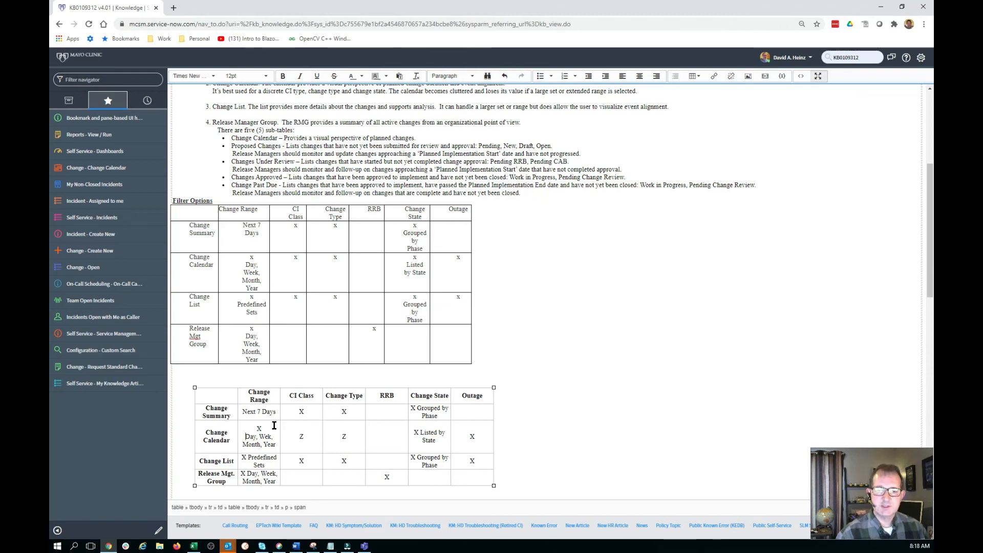
{"action": "left_click", "coordinate": [247, 457]}
{"action": "key", "text": "Return"}
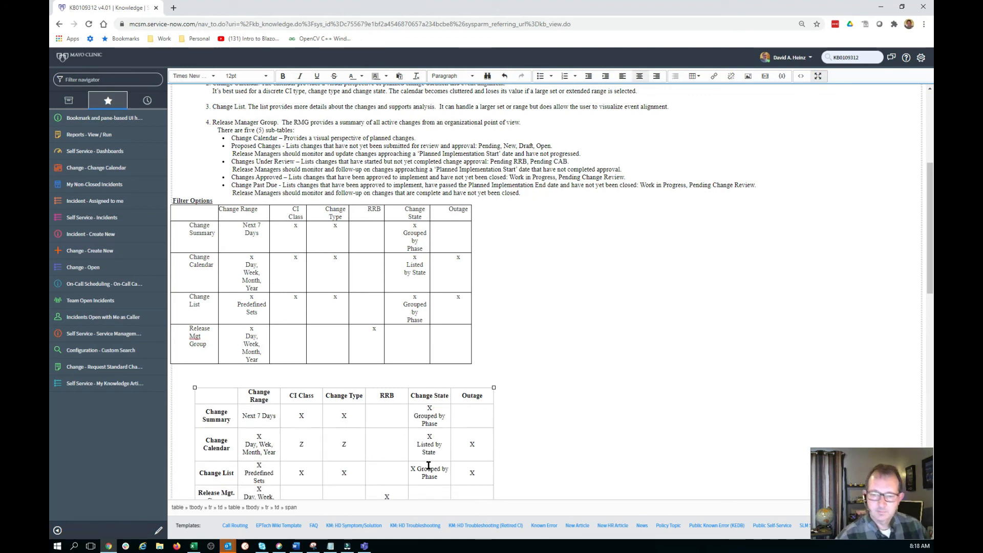
{"action": "scroll", "coordinate": [351, 249], "scroll_direction": "down", "scroll_amount": 3}
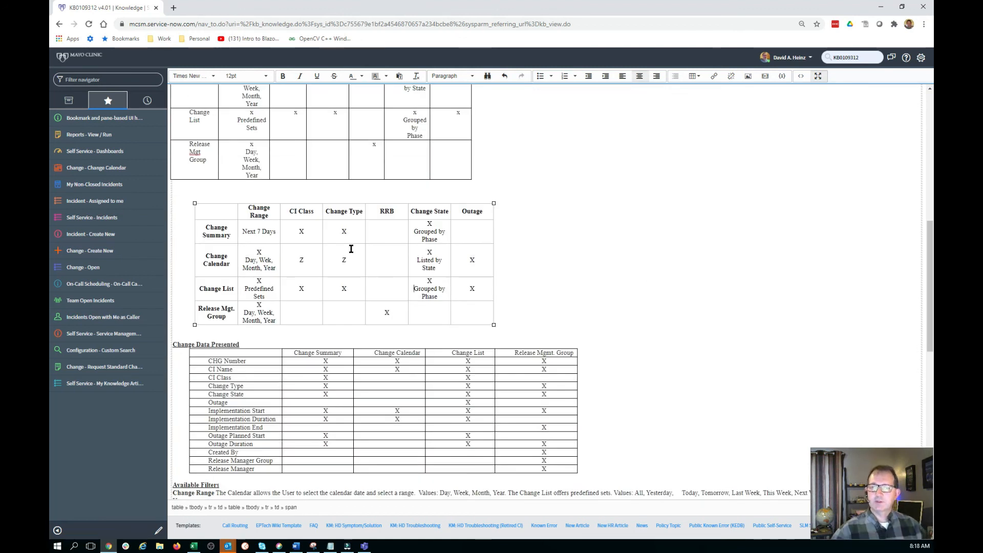